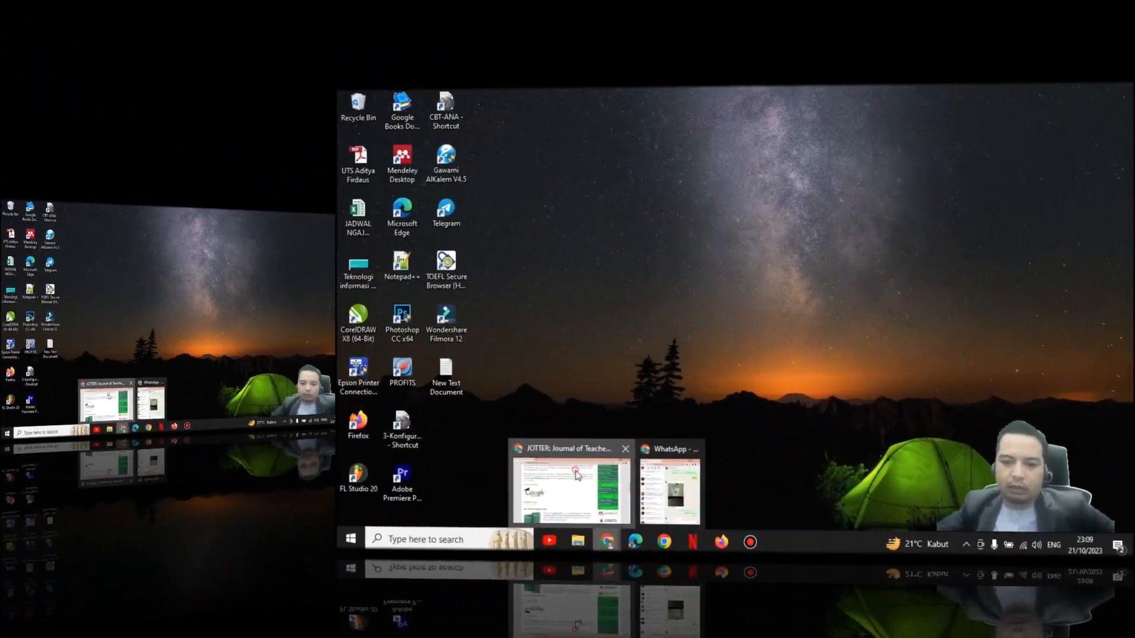
Bring up the JOTTER journal homepage and open the Indonesian version of the manuscript template
left_click(579, 476)
scroll(641, 332, "up", 10)
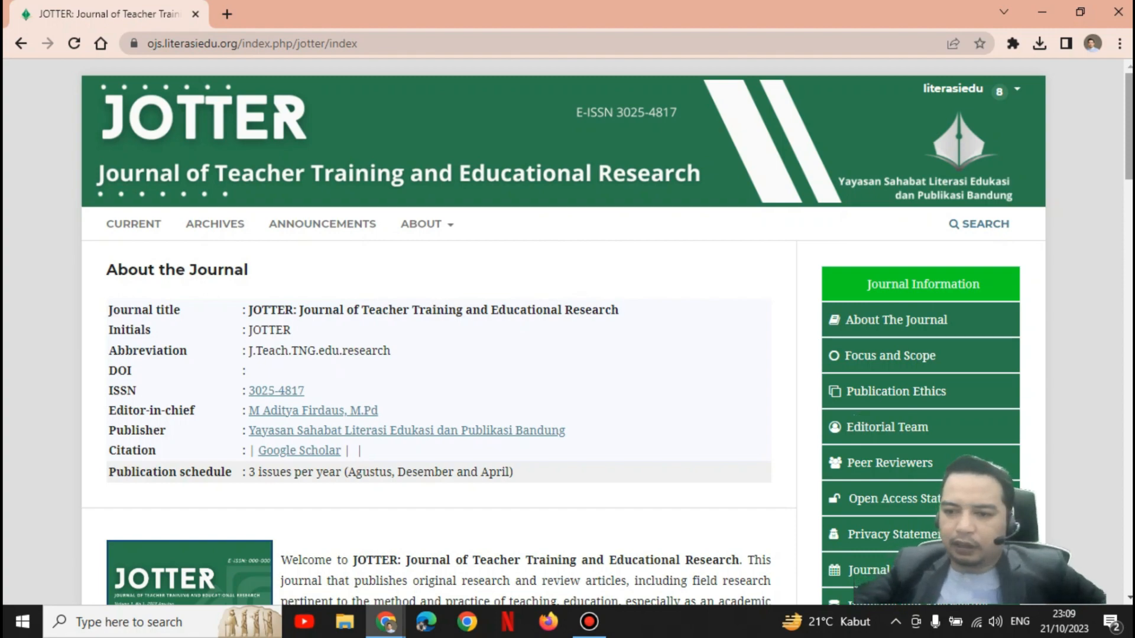
scroll(443, 331, "down", 9)
scroll(444, 331, "down", 3)
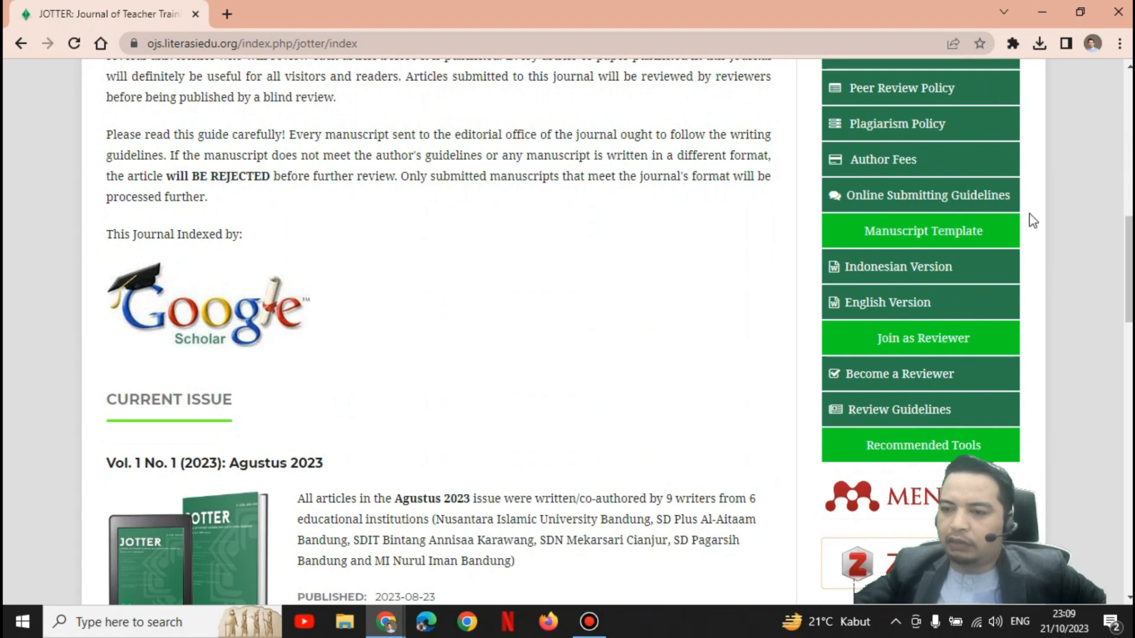
left_click(874, 271)
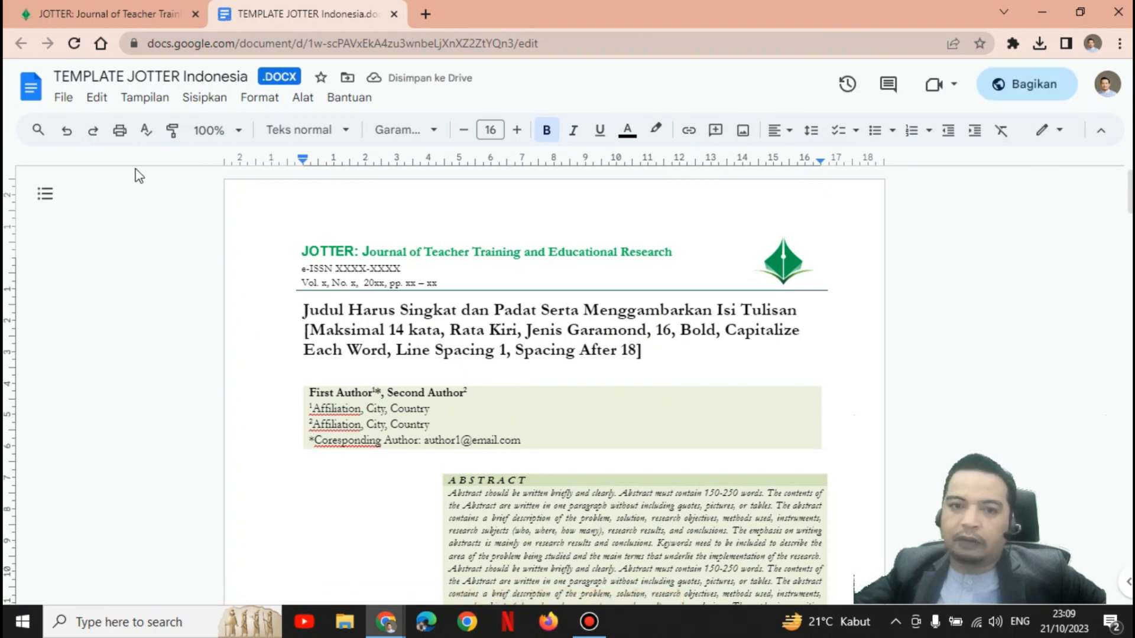
Download the TEMPLATE JOTTER Indonesia document as a Word .docx file and open the downloaded copy
left_click(64, 98)
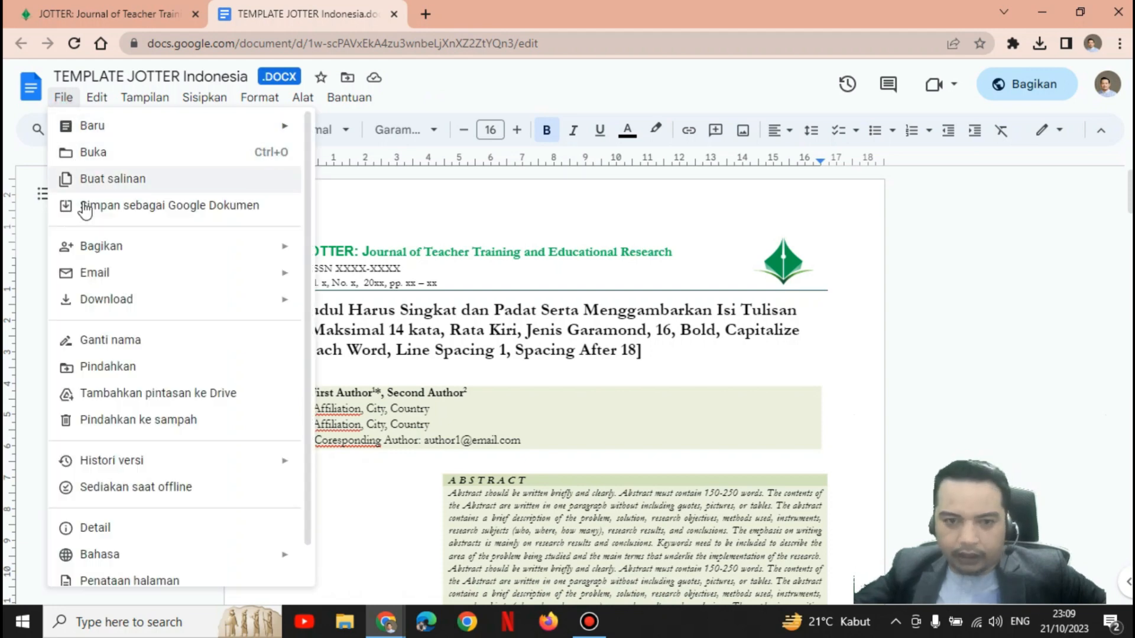
mouse_move(91, 297)
left_click(432, 302)
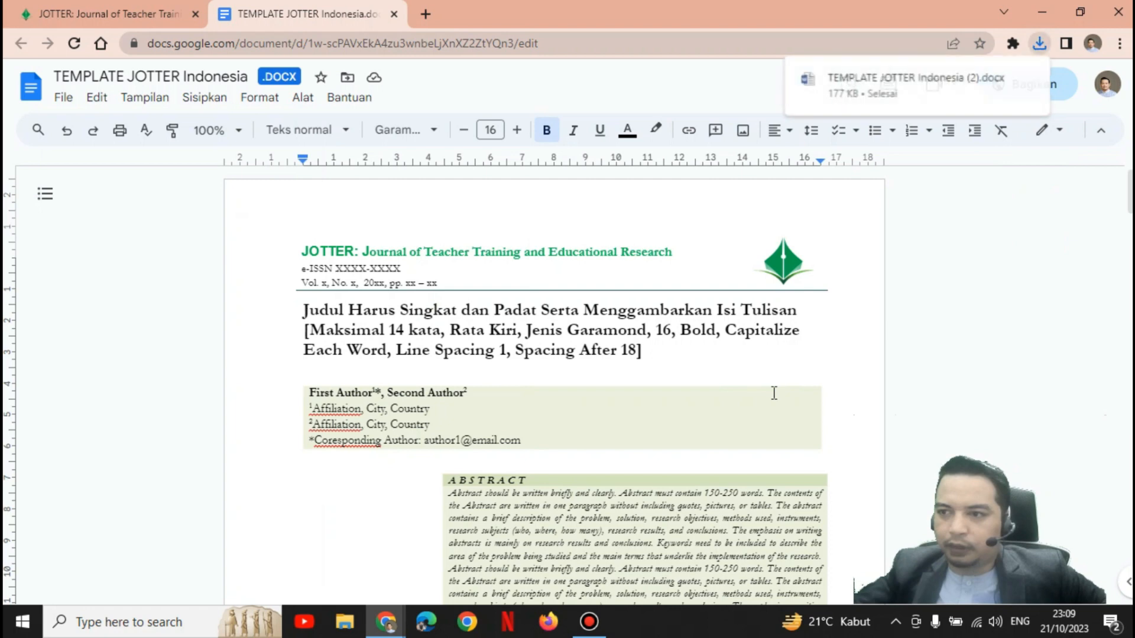
left_click(964, 86)
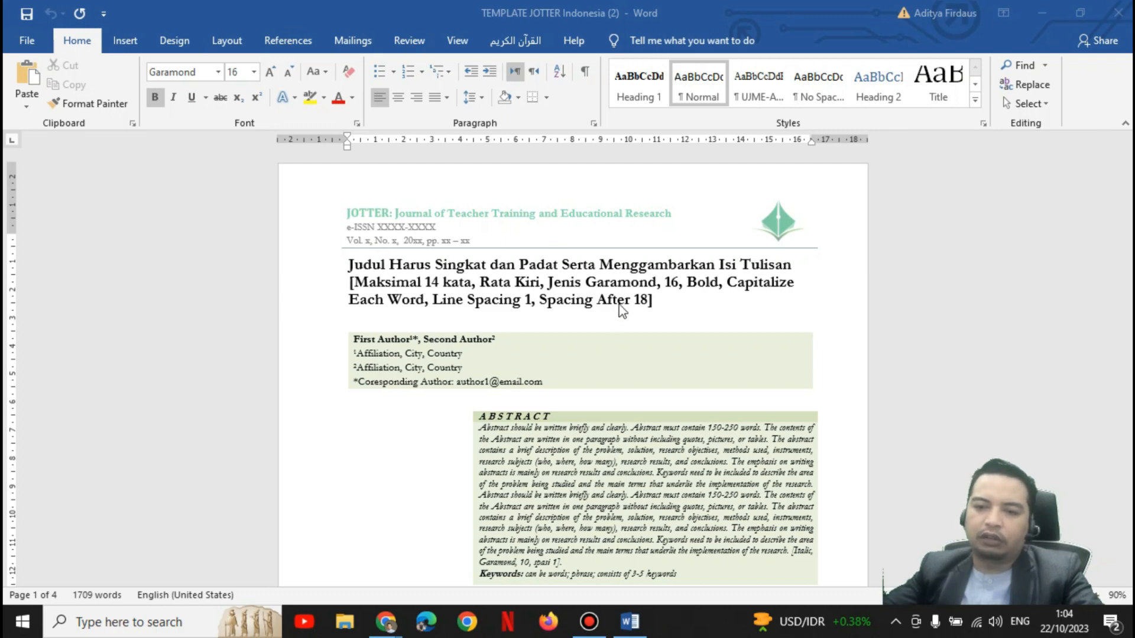
Examine the template's title rules and the author block with affiliations and corresponding author e-mail
scroll(619, 304, "down", 1)
scroll(619, 304, "up", 1)
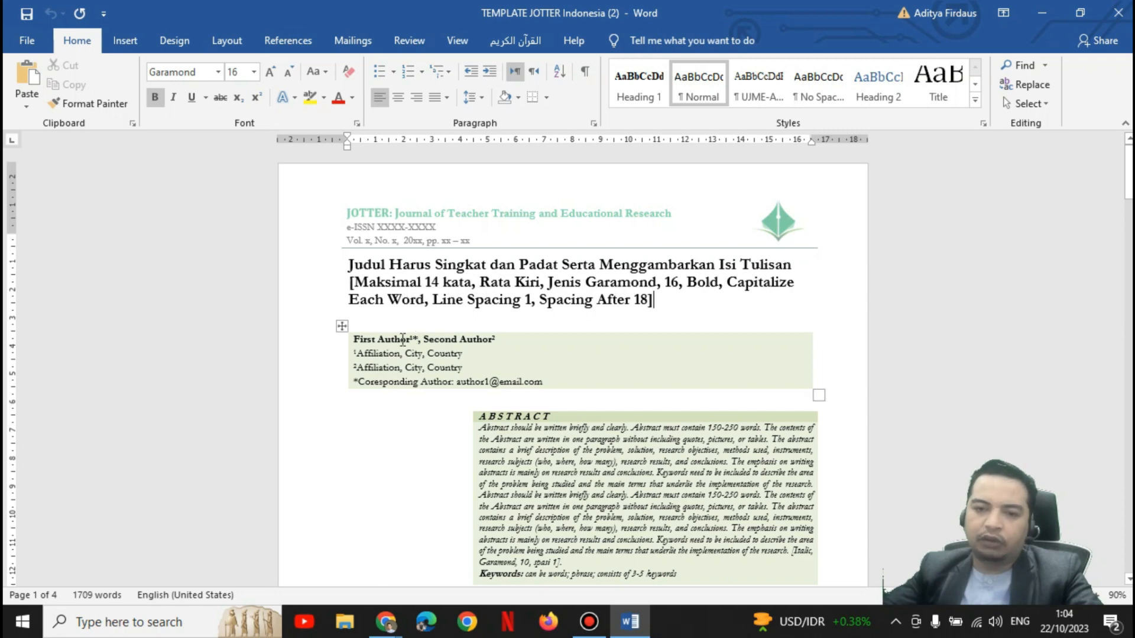
scroll(403, 339, "up", 4)
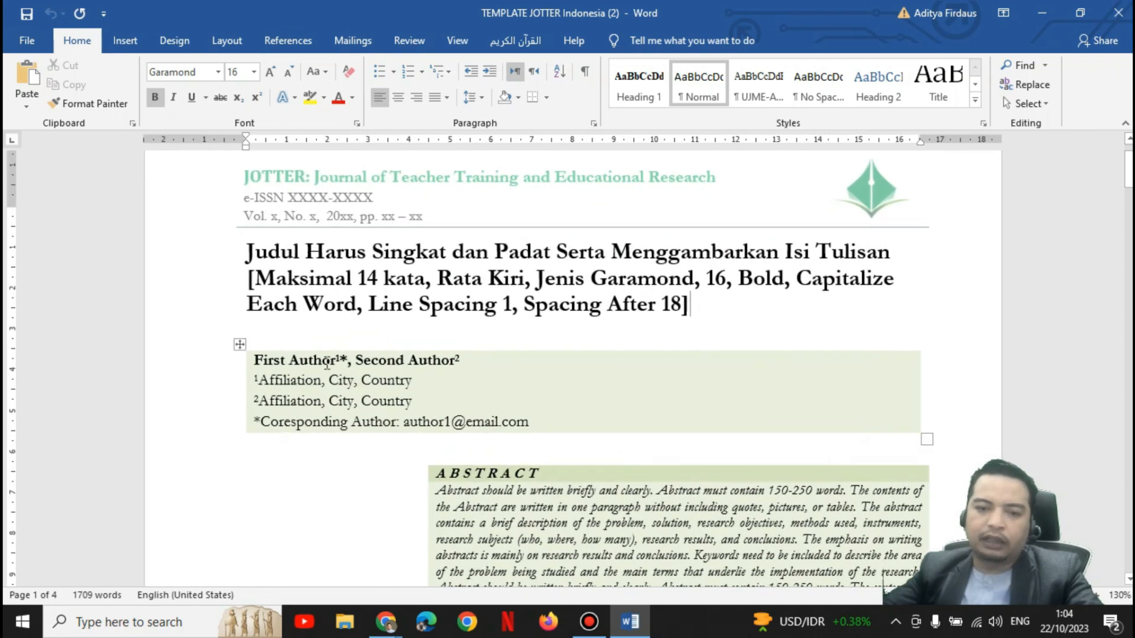
left_click(301, 362)
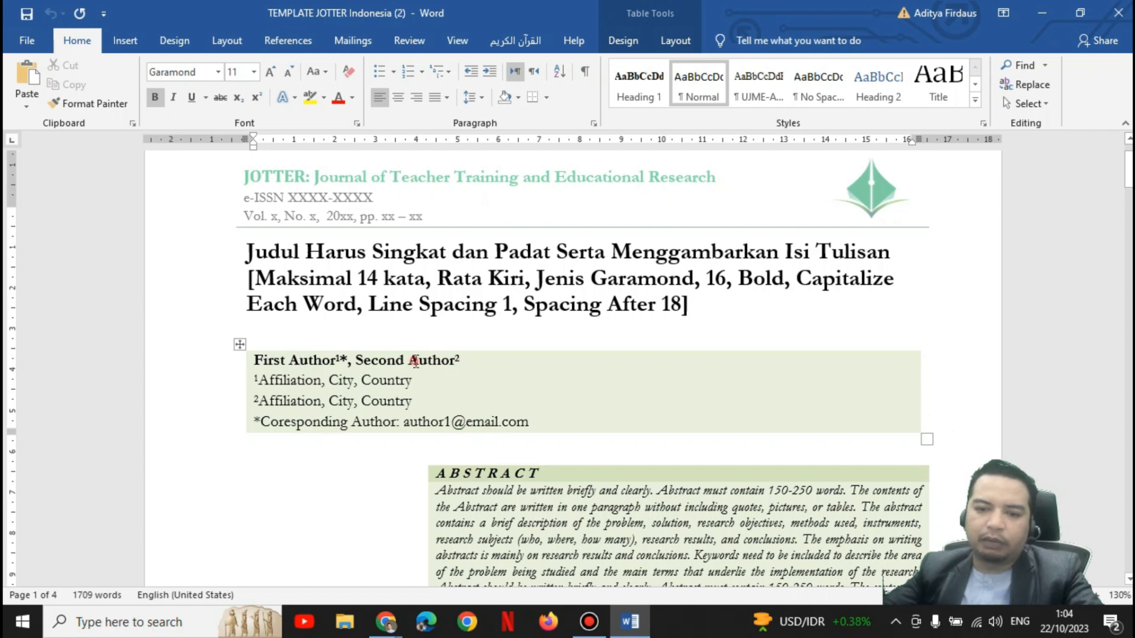
left_click(416, 362)
left_click(306, 381)
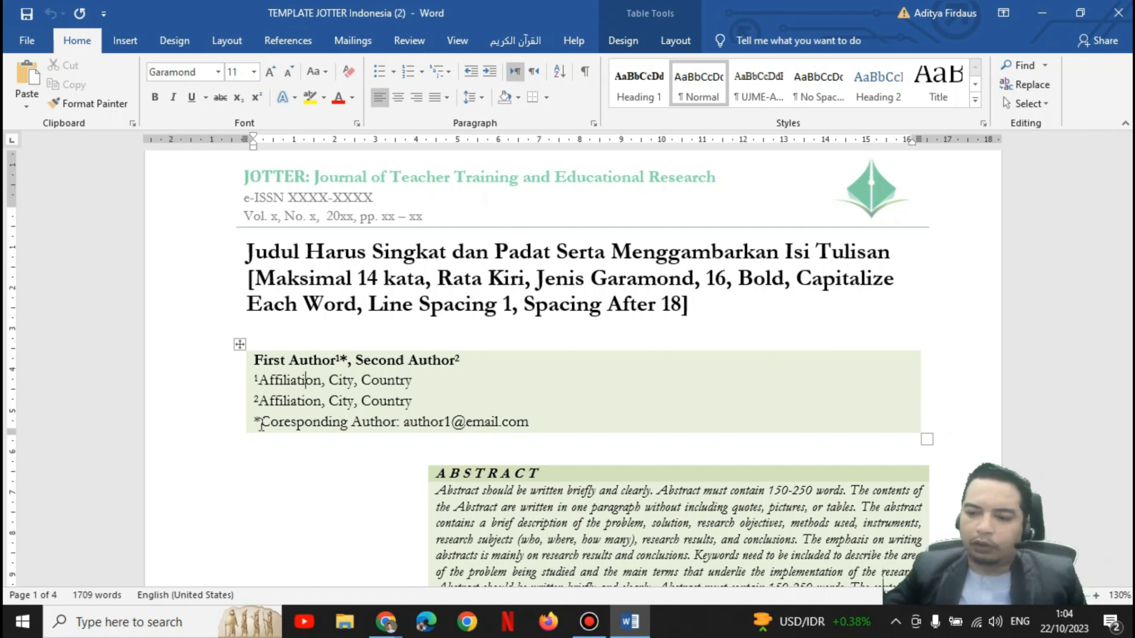
left_click(531, 420)
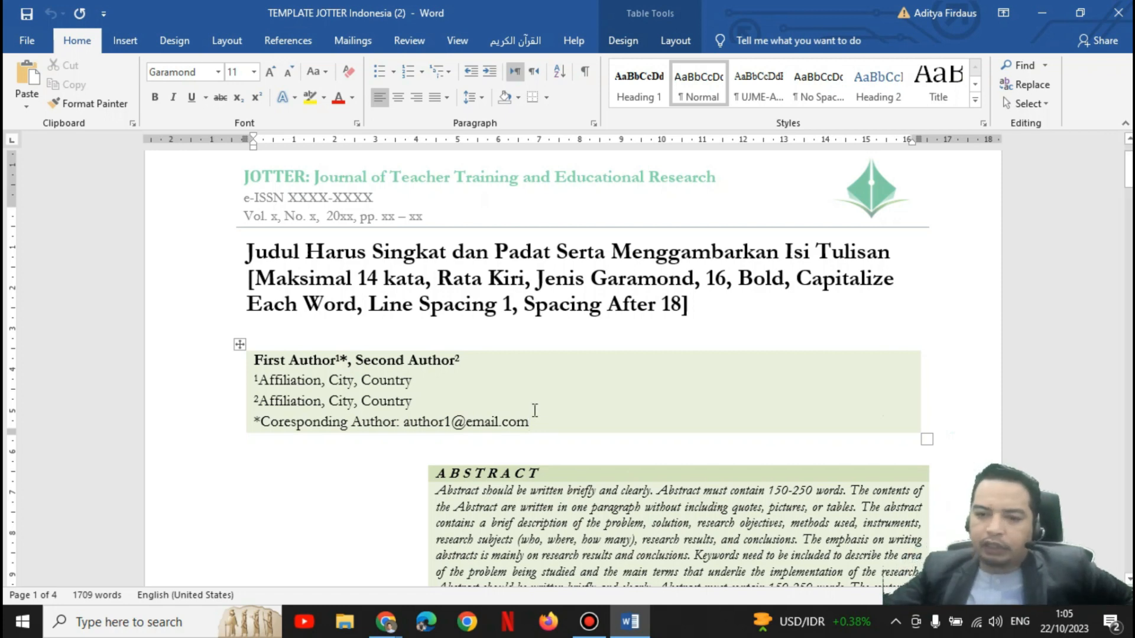
Review the template's English and Indonesian abstract blocks, the keywords, the article history and the DOI entry
scroll(532, 411, "down", 3)
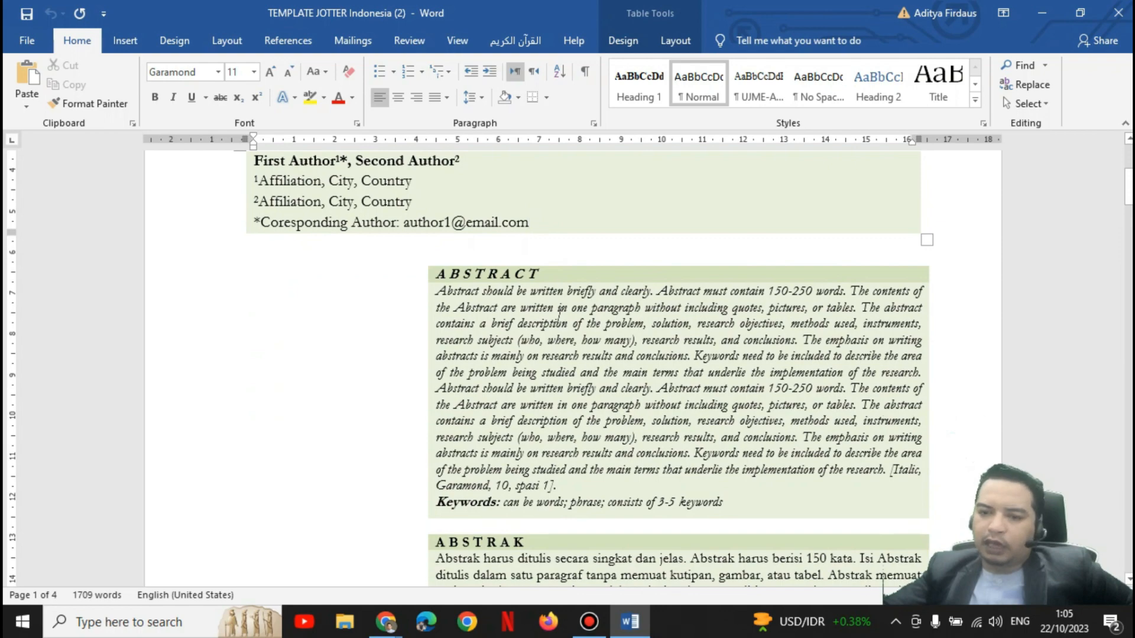
left_click(559, 313)
scroll(559, 313, "down", 7)
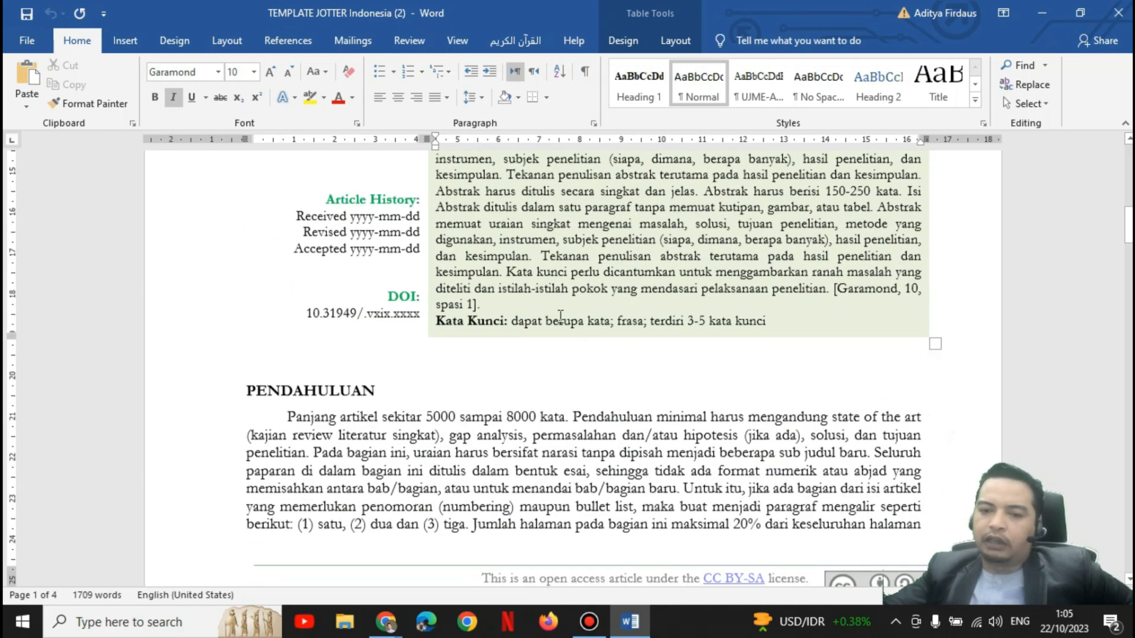
left_click_drag(318, 198, 347, 258)
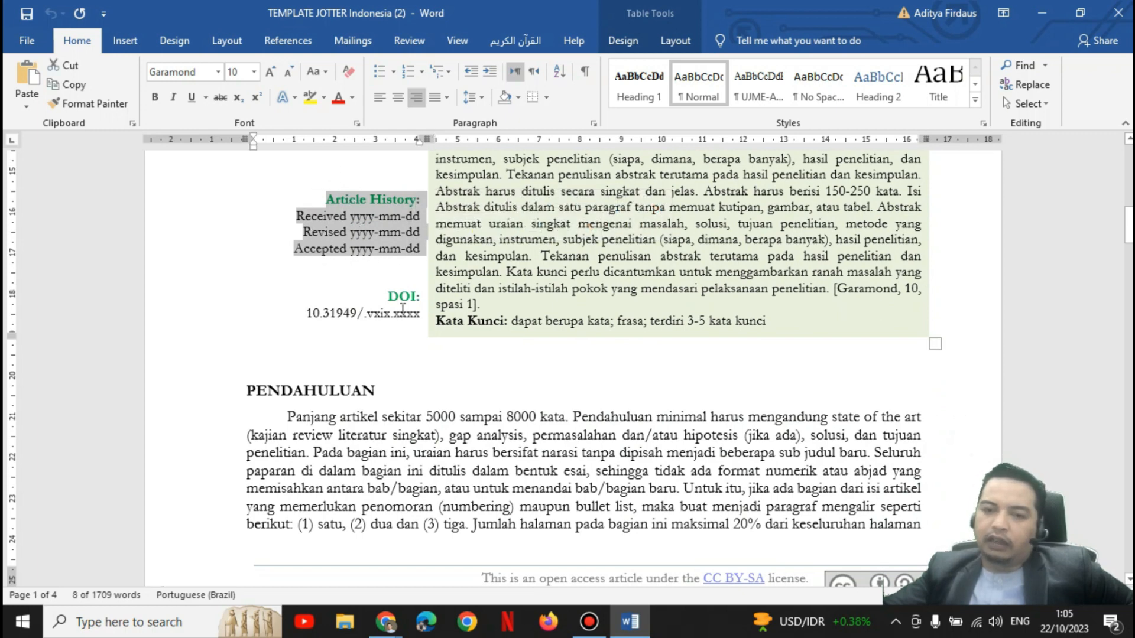
left_click(400, 315)
Read through the template's body guidelines from PENDAHULUAN through METODE PENELITIAN, HASIL DAN PEMBAHASAN and the heading levels
scroll(520, 413, "down", 4)
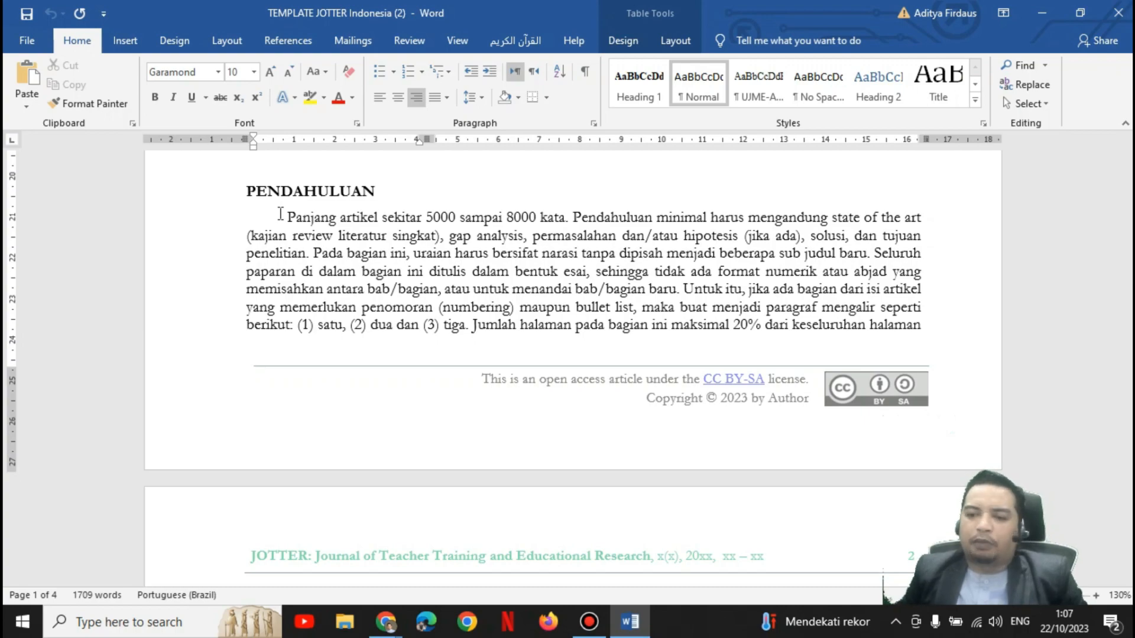
scroll(368, 363, "down", 20)
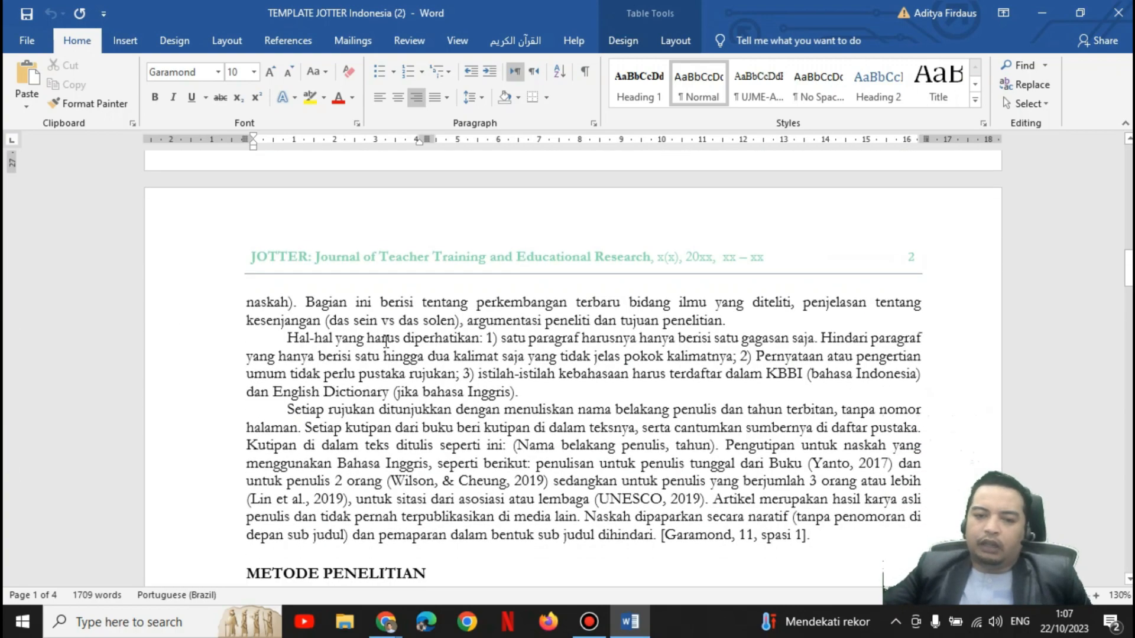
scroll(385, 341, "up", 3)
scroll(385, 341, "up", 2)
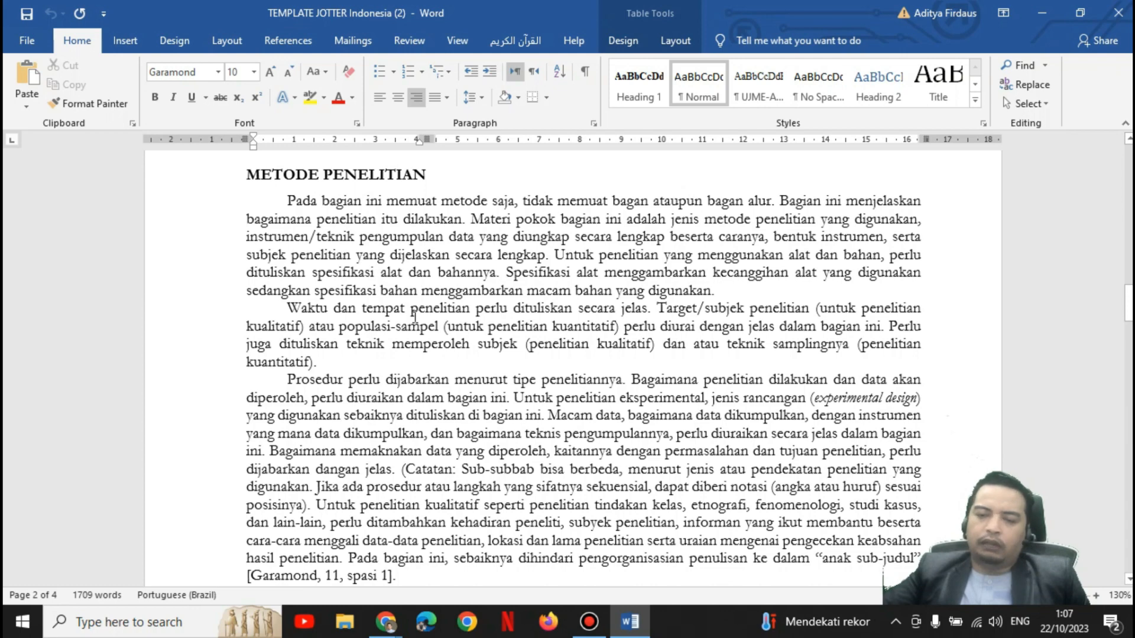
scroll(455, 420, "down", 11)
scroll(454, 413, "up", 2)
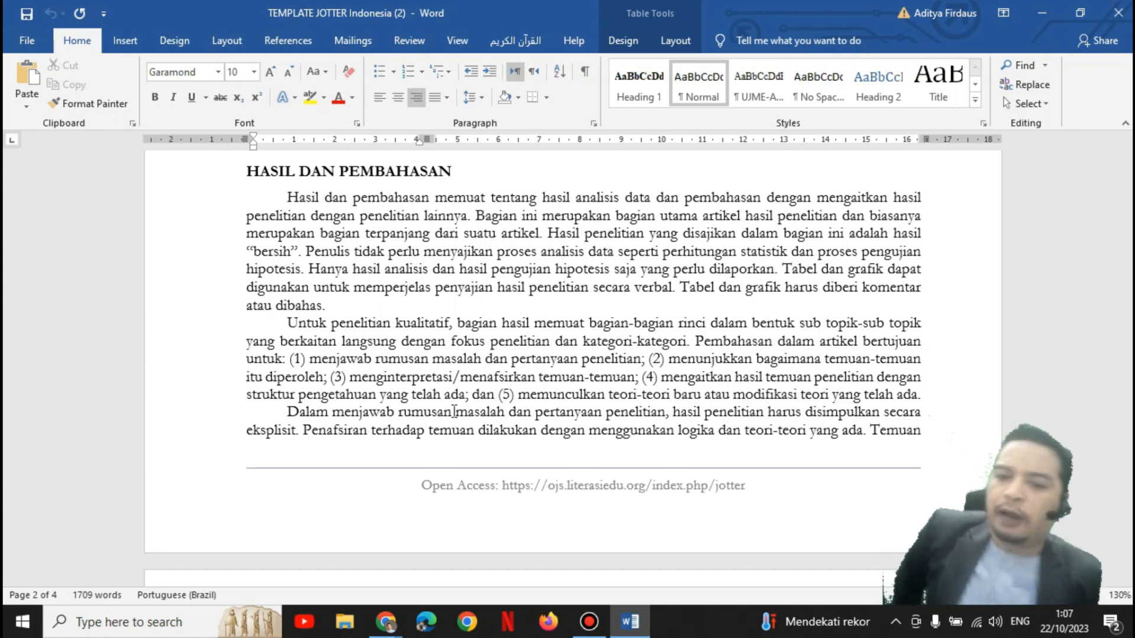
scroll(505, 380, "down", 3)
scroll(505, 380, "down", 15)
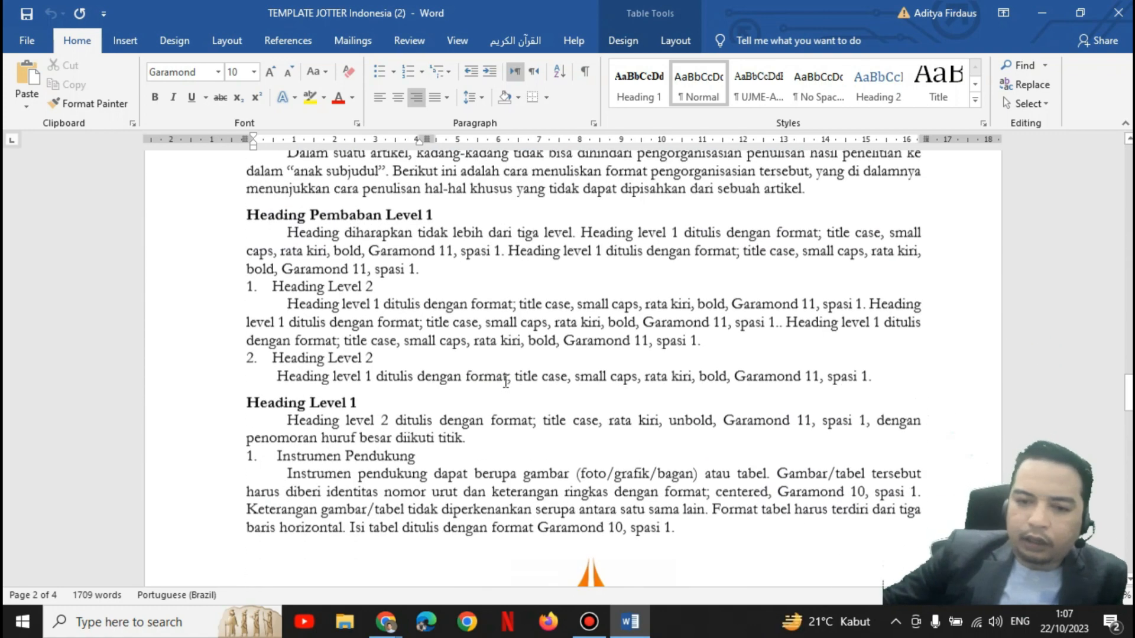
scroll(506, 387, "down", 8)
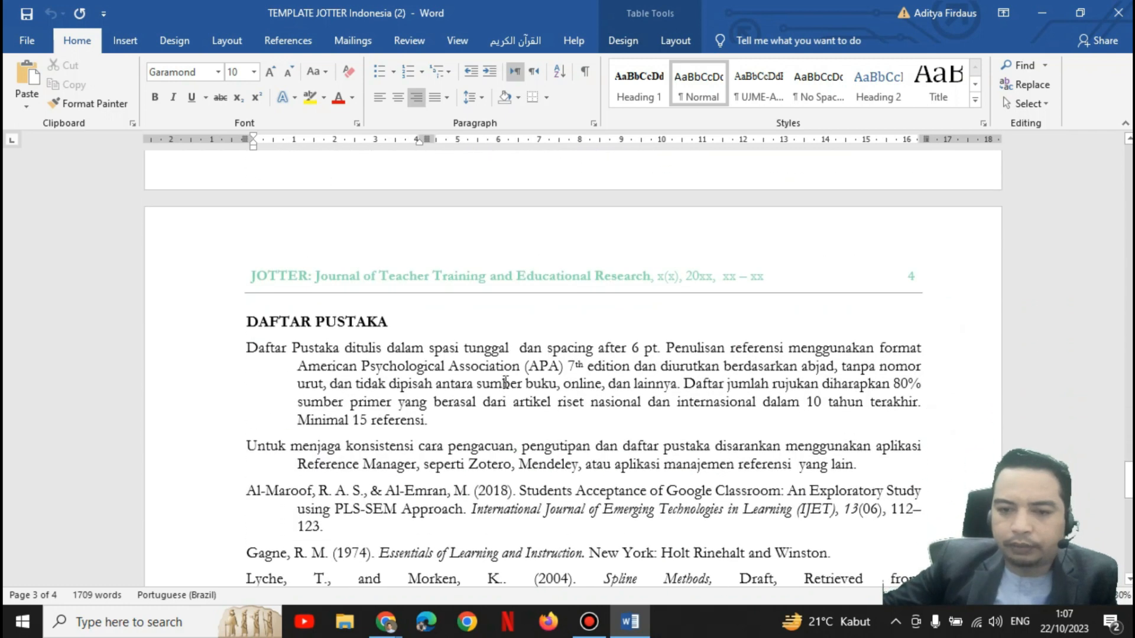
Examine the DAFTAR PUSTAKA guidelines, highlighting the American Psychological Association (APA) reference style and the rest of the paragraph
left_click(346, 296)
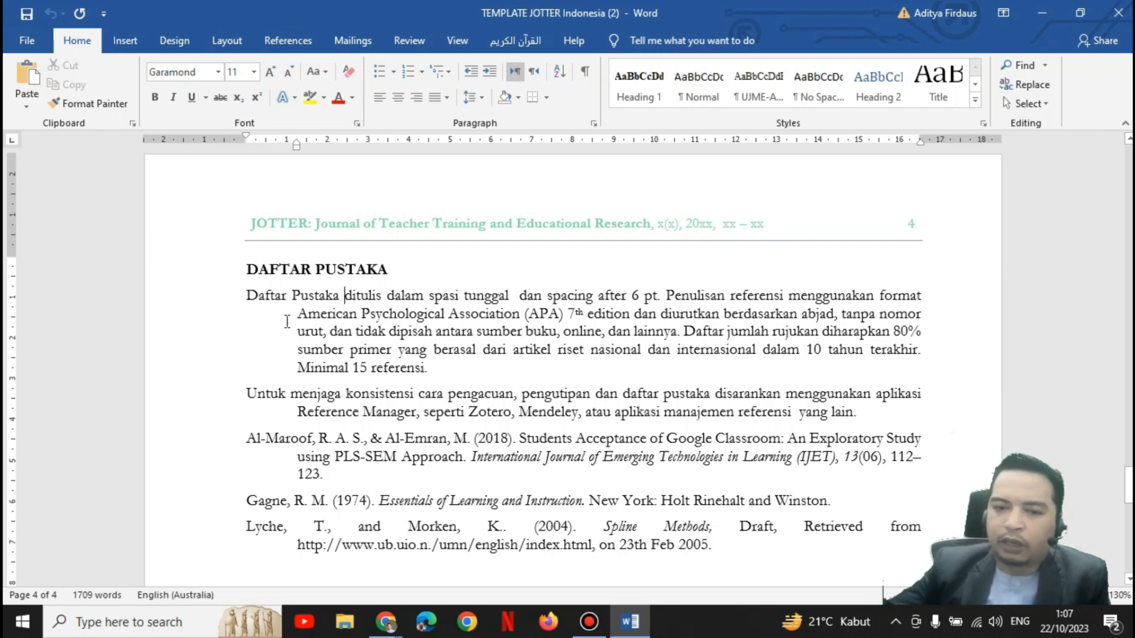
left_click_drag(297, 313, 544, 317)
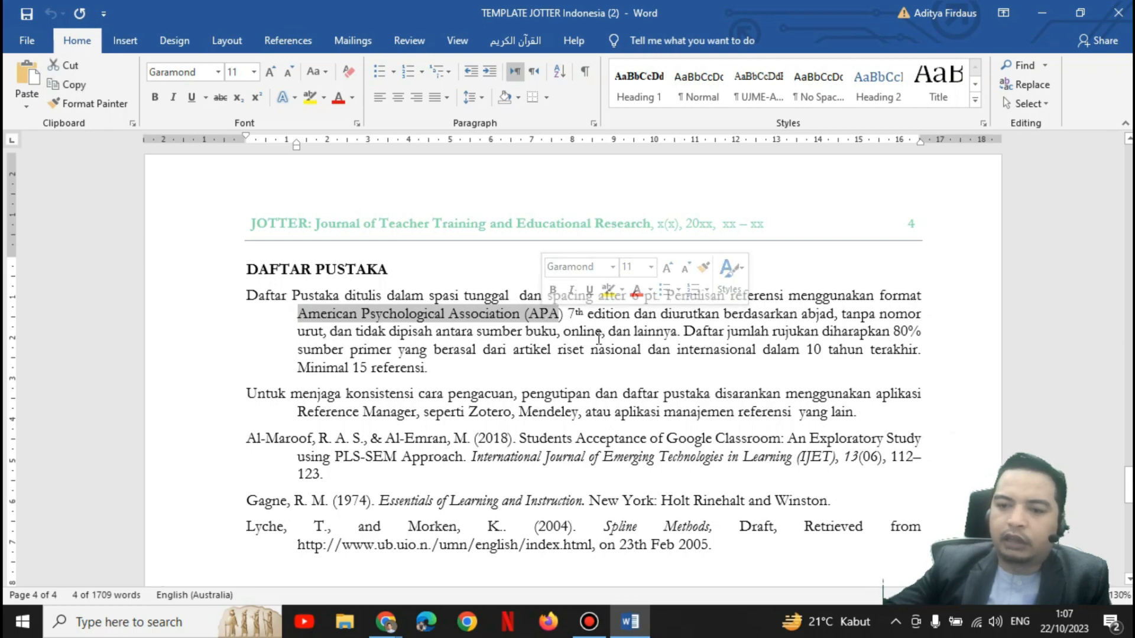
left_click(467, 368)
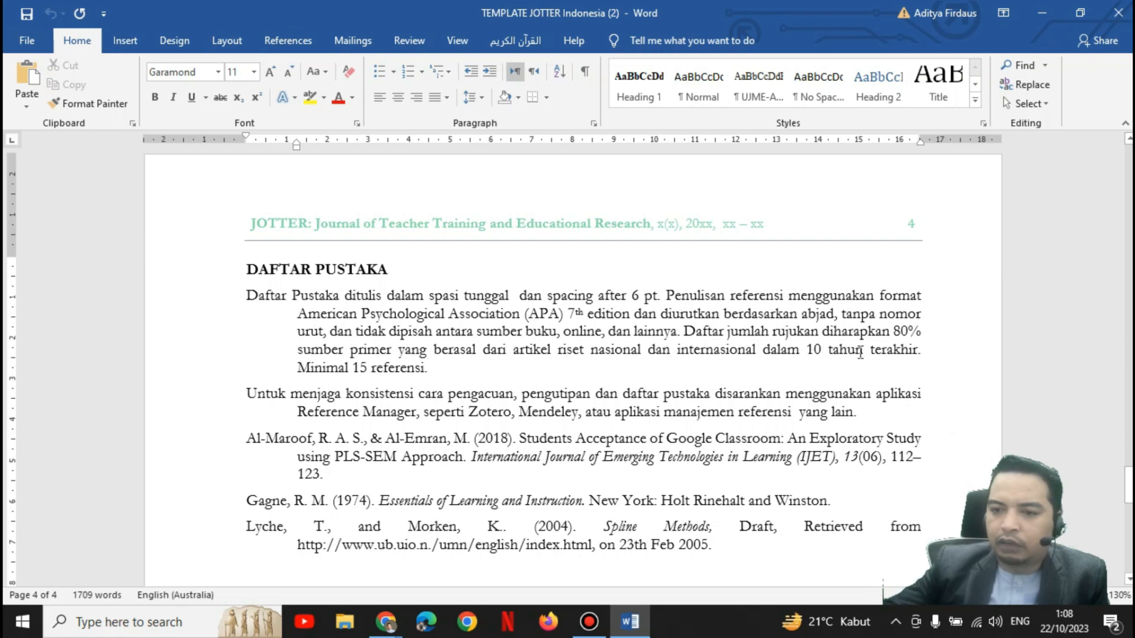
left_click_drag(436, 368, 260, 303)
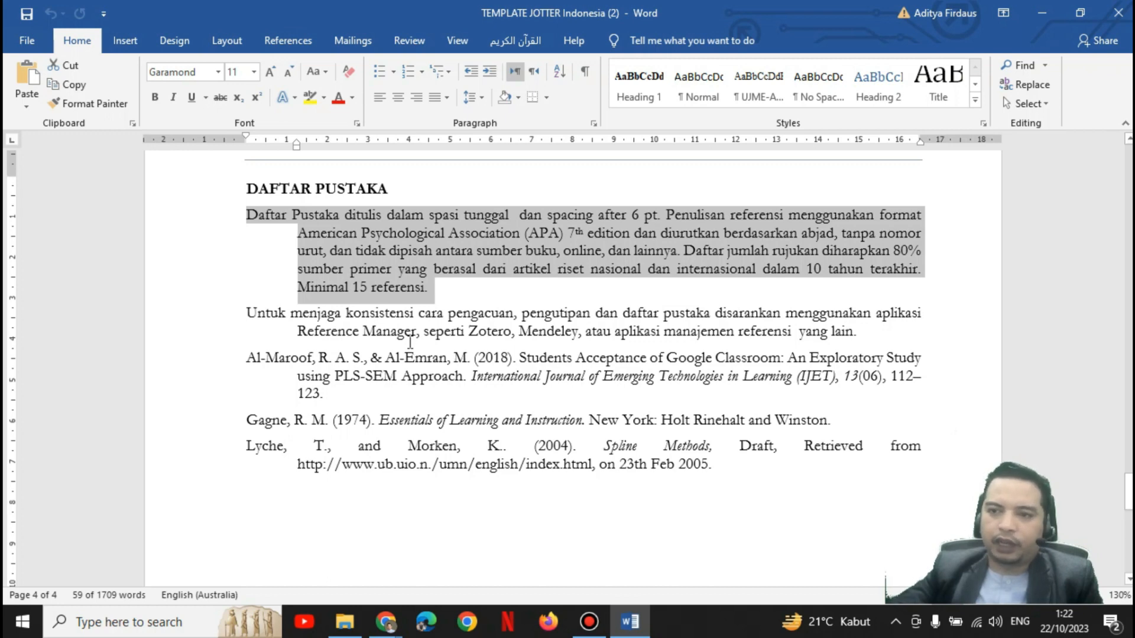
Close the Word template, switch back to Chrome and open the JOTTER journal's registration page
left_click(1118, 13)
left_click(385, 620)
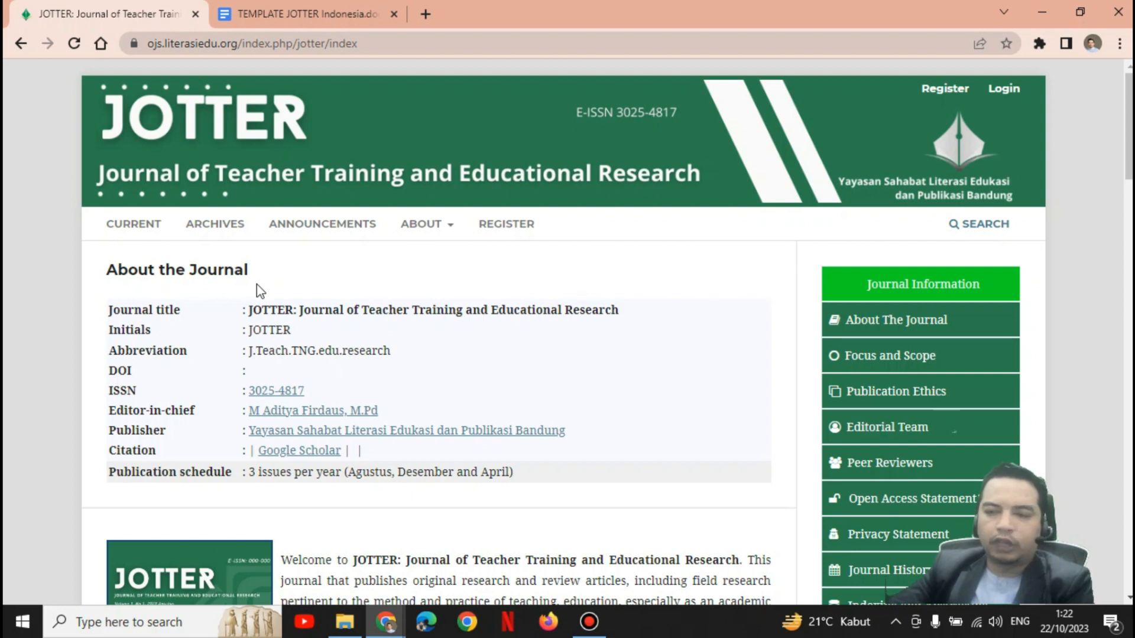
left_click(948, 89)
scroll(512, 334, "down", 1)
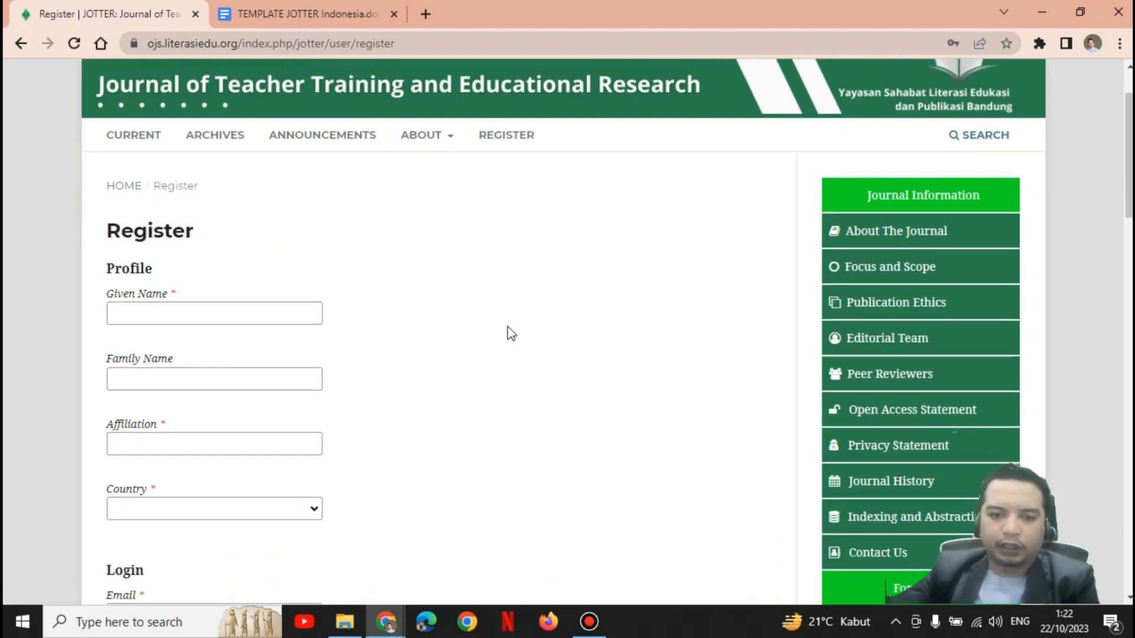
Fill the registration form from the saved browser profile with the name, e-mail and country Indonesia, and check the affiliation suggestions
scroll(511, 334, "down", 3)
left_click(247, 152)
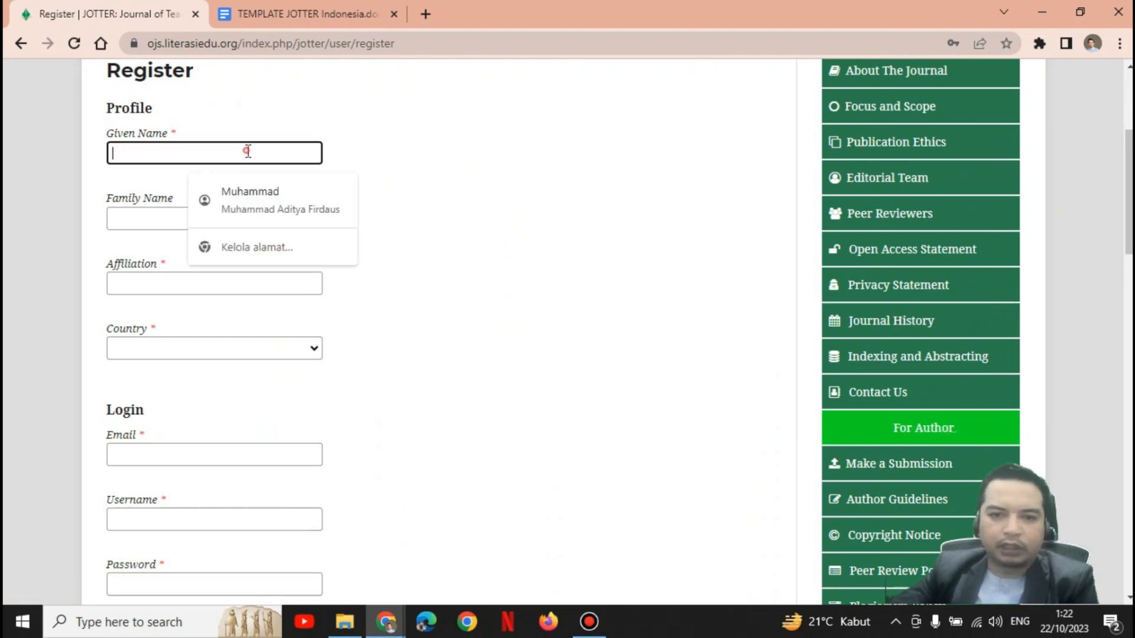
left_click(275, 196)
left_click(555, 243)
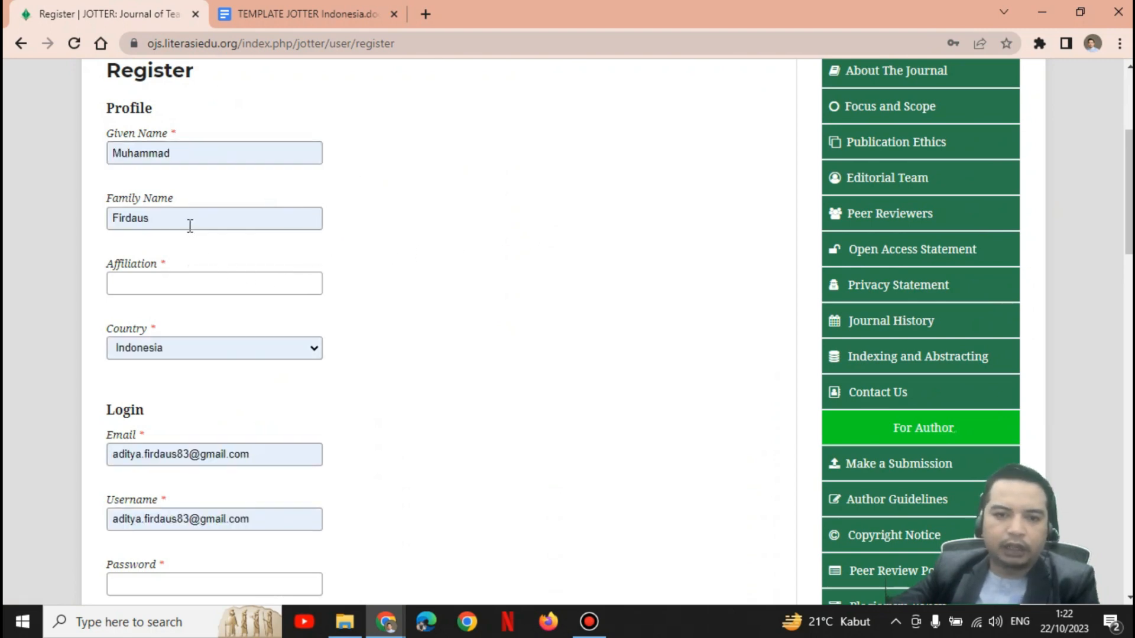
left_click(205, 281)
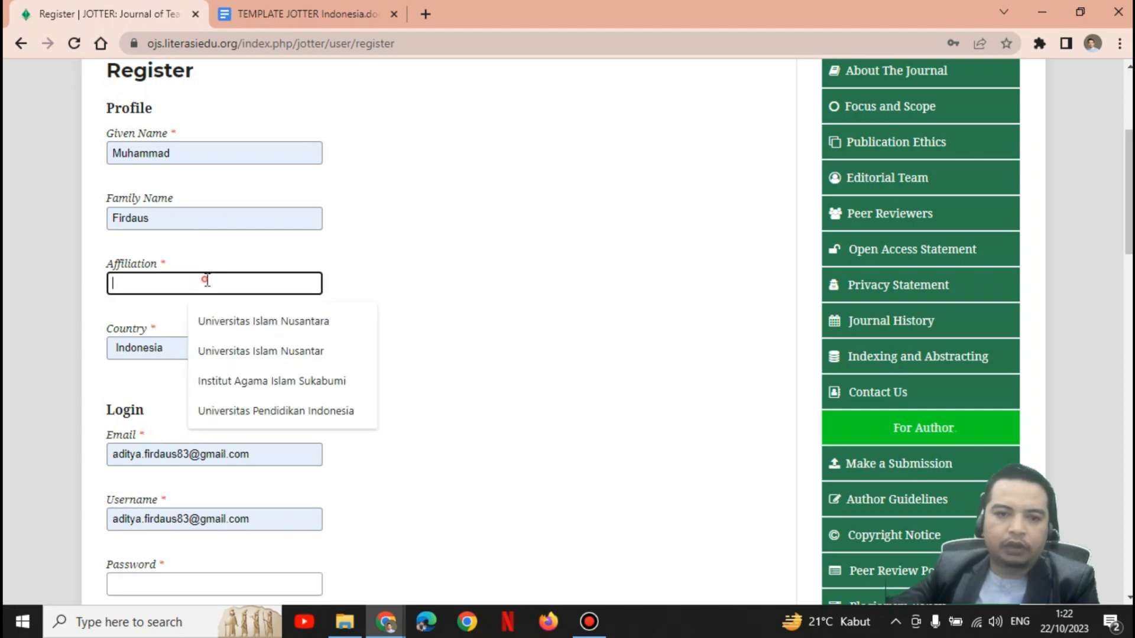
left_click(432, 274)
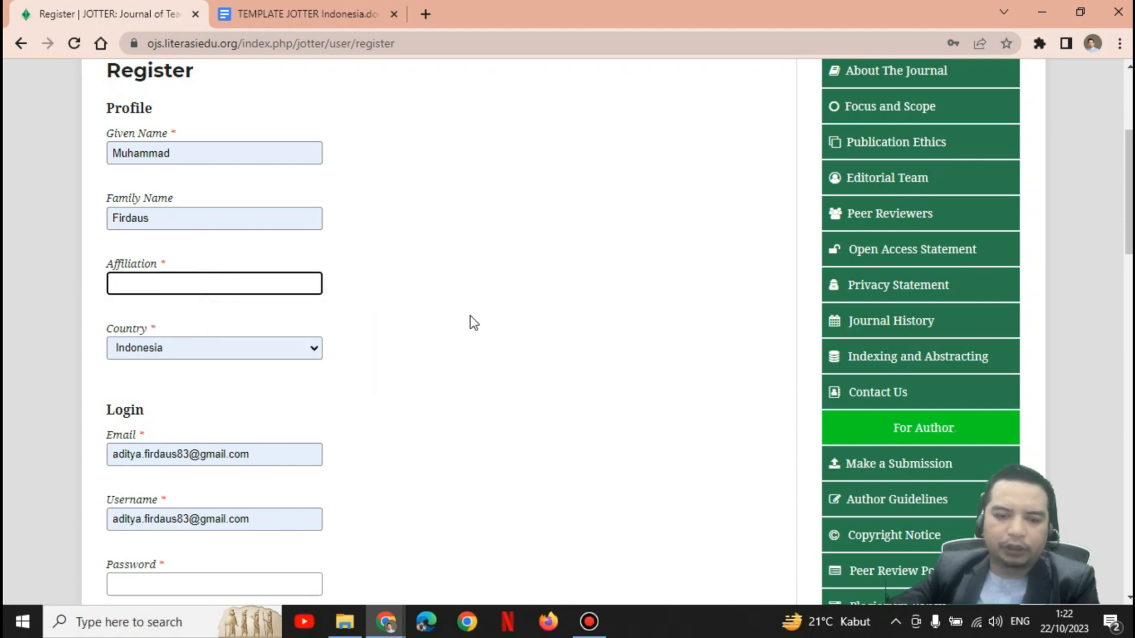
Review the registration form's login section, covering the username, password, repeat password and the two consent options
scroll(473, 321, "down", 5)
left_click(271, 244)
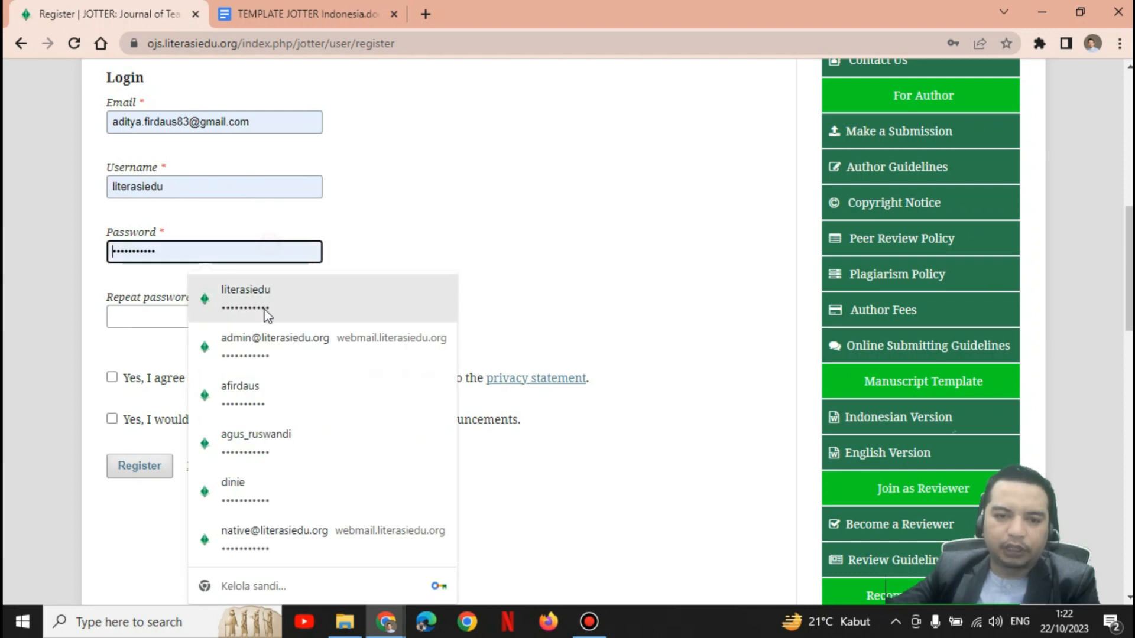
left_click(169, 316)
left_click(425, 214)
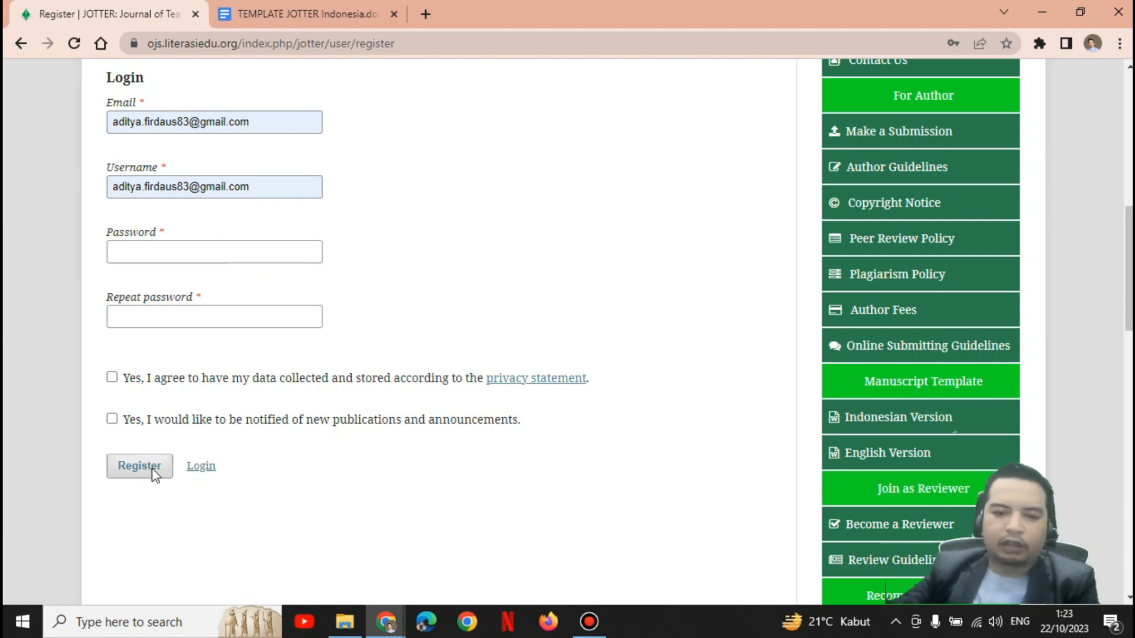
Log in to the journal with the saved account username and password
scroll(709, 313, "up", 10)
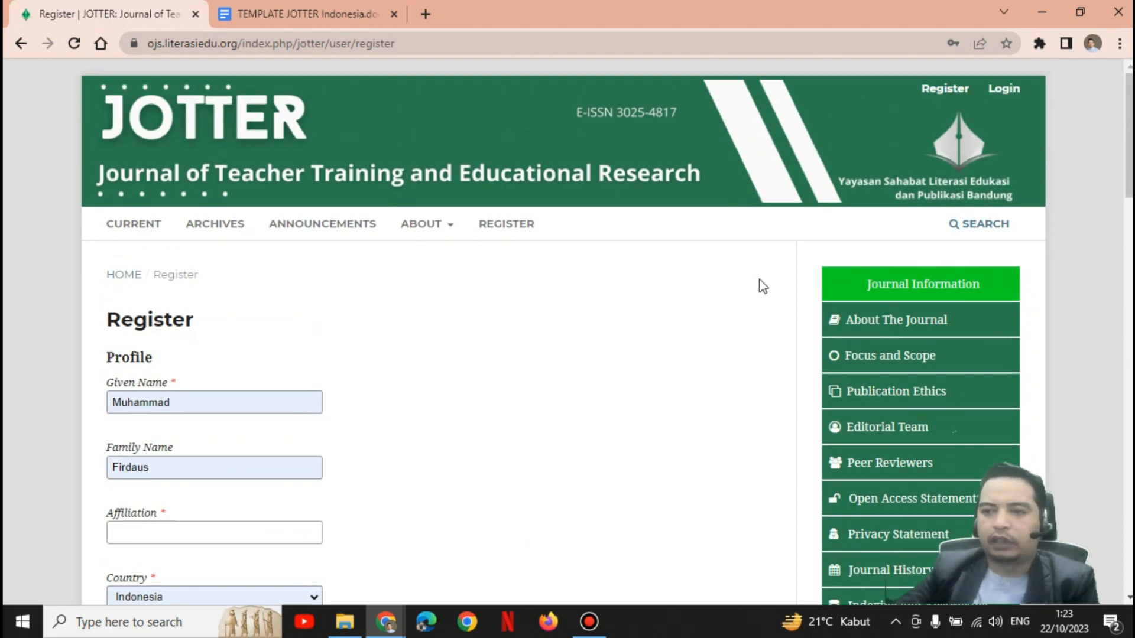
left_click(1012, 94)
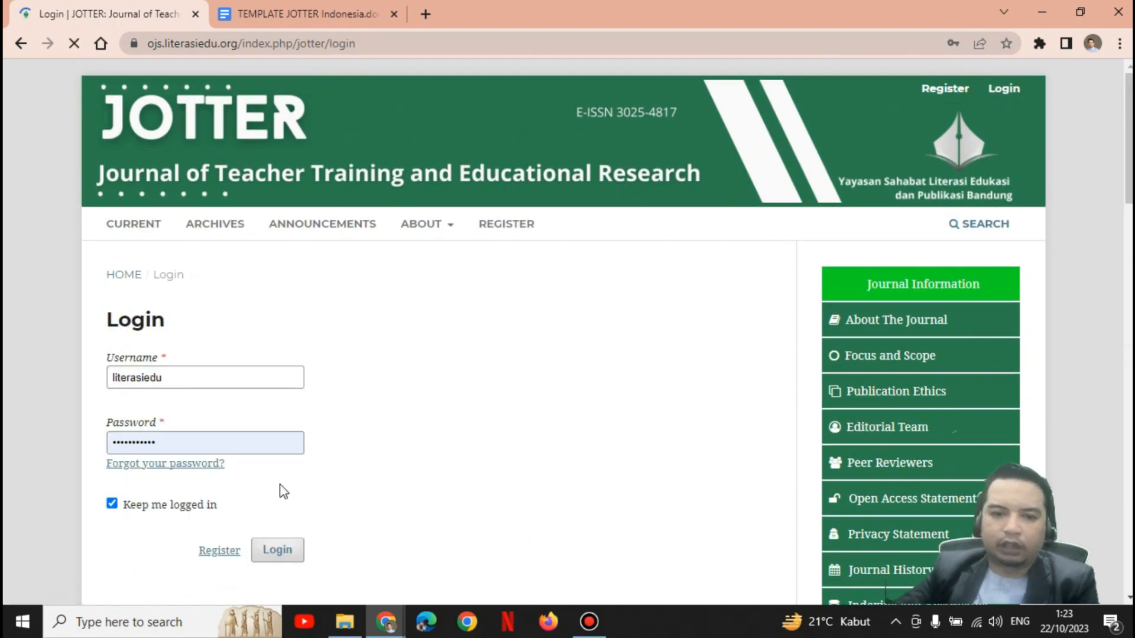
left_click(279, 556)
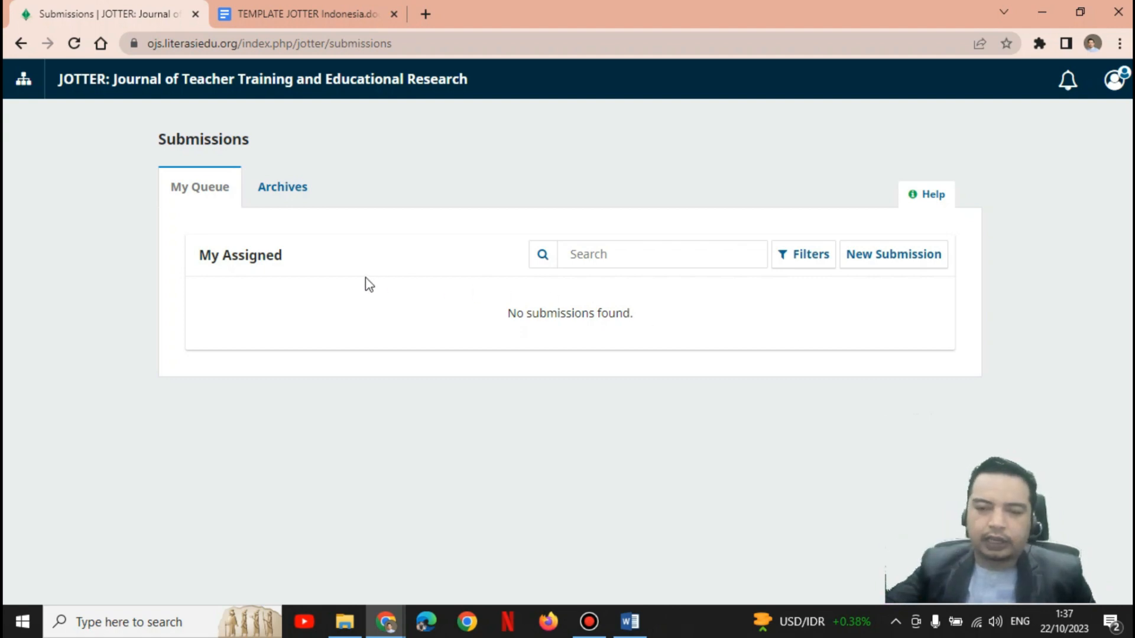
Start a new submission and acknowledge all five submission requirements
left_click(932, 271)
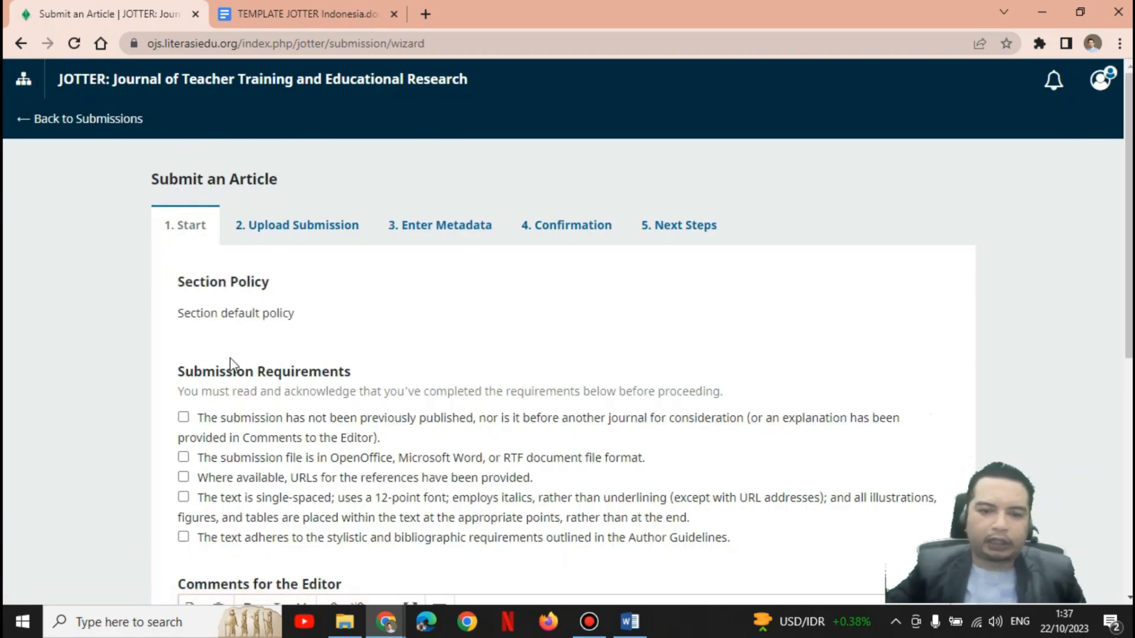
left_click(183, 417)
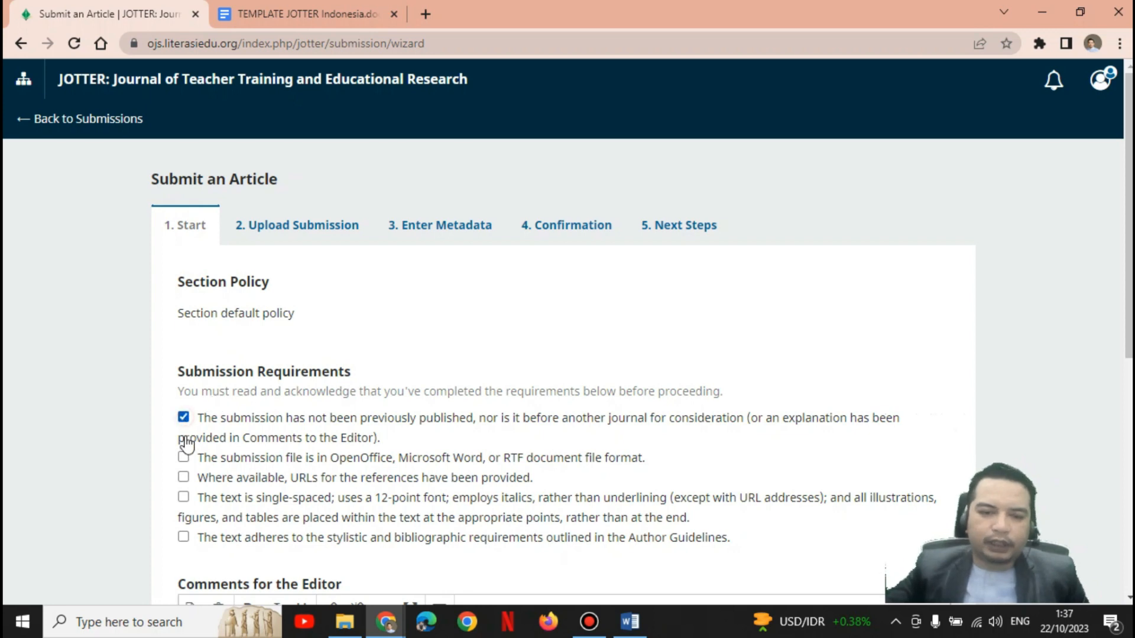
left_click(183, 457)
left_click(184, 477)
left_click(183, 496)
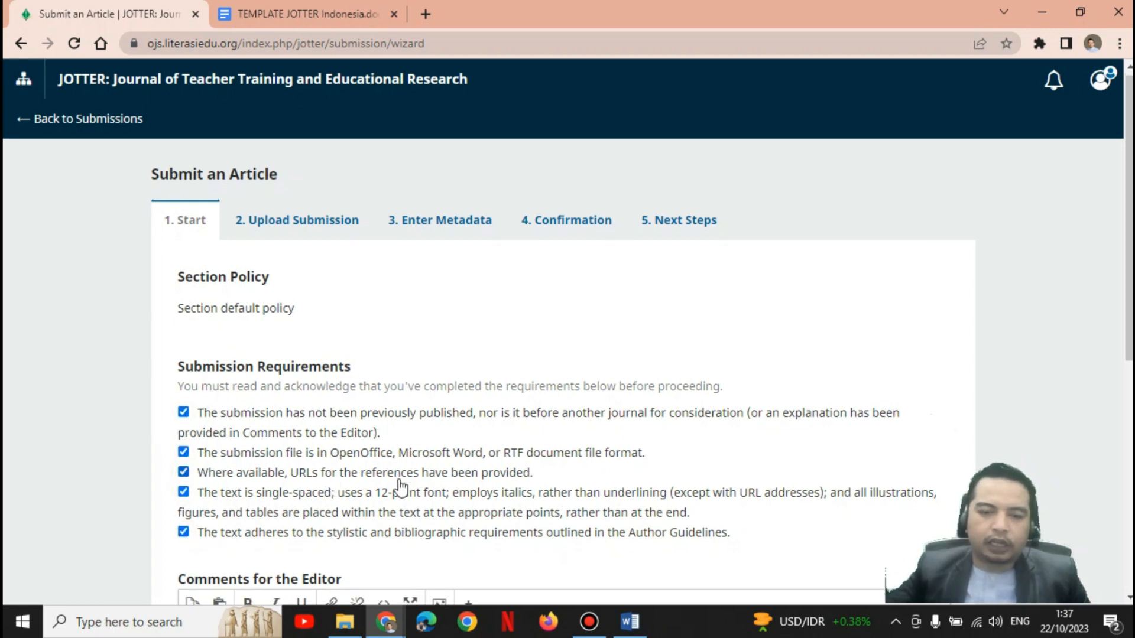
Write the comment for the editor: "Assalamualaikum saya", the author's first name, "izin submit, semoga naskah kami diterima"
scroll(219, 393, "down", 4)
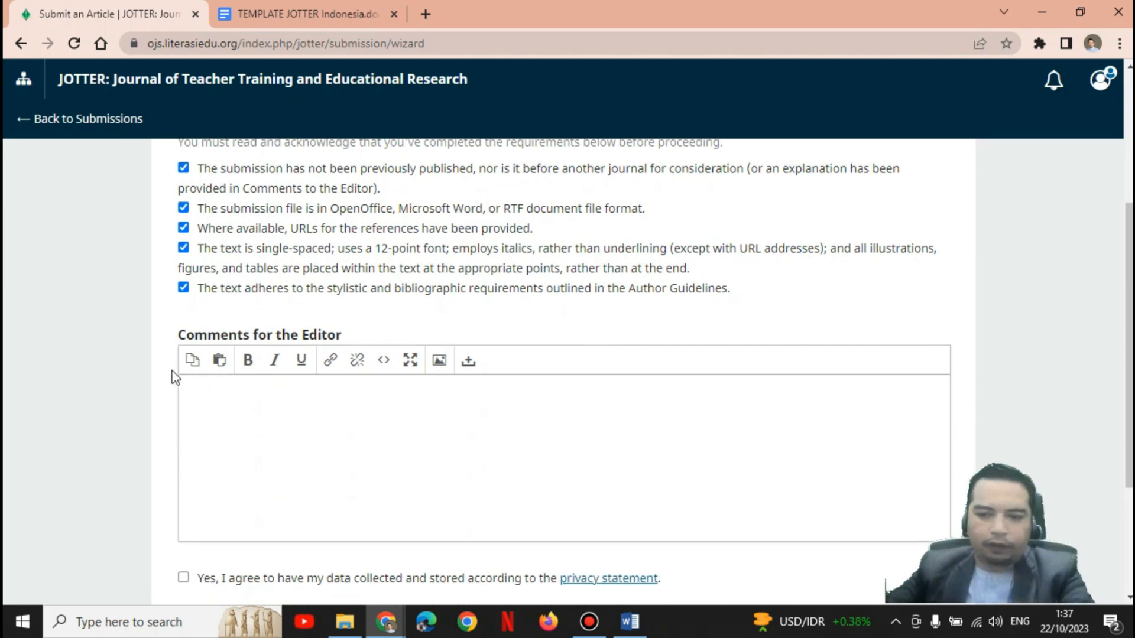
left_click(350, 406)
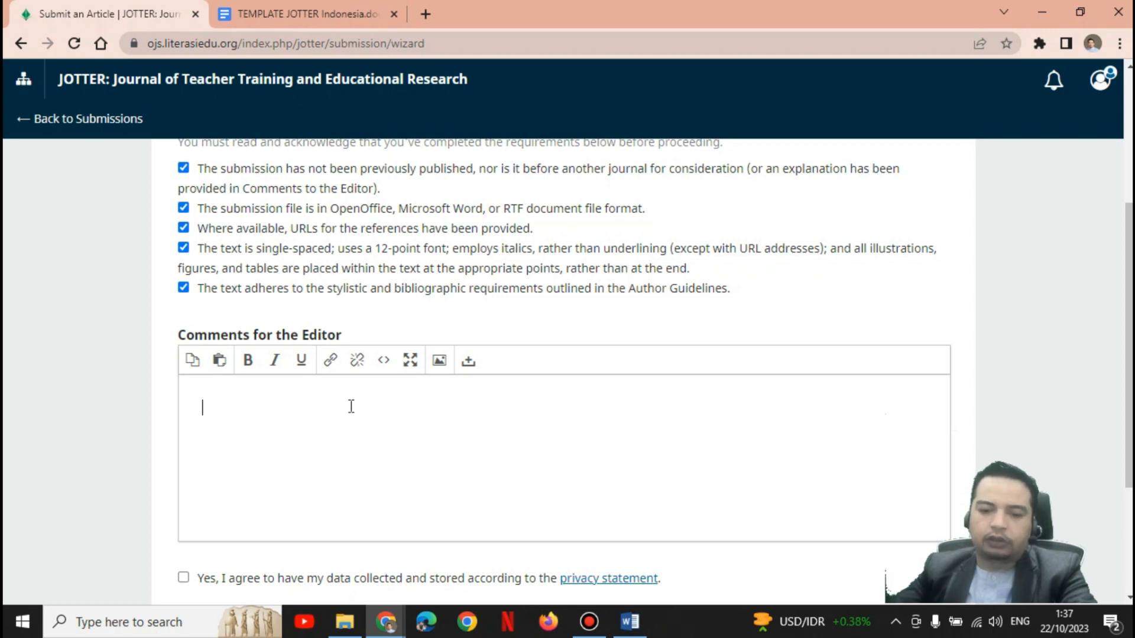
type("Ass")
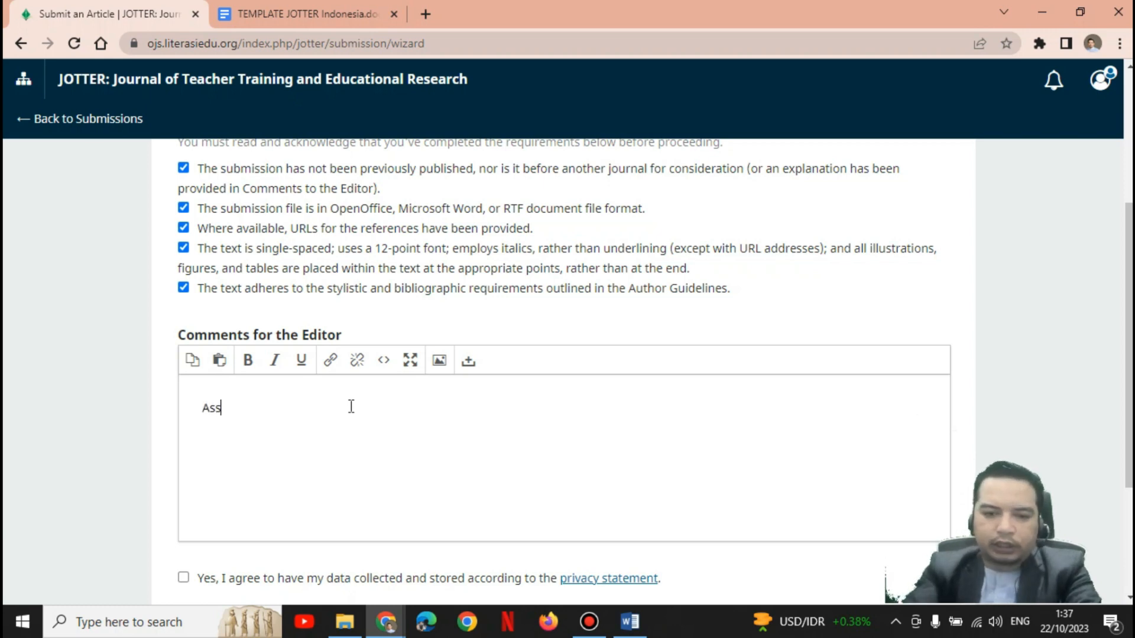
type("alam")
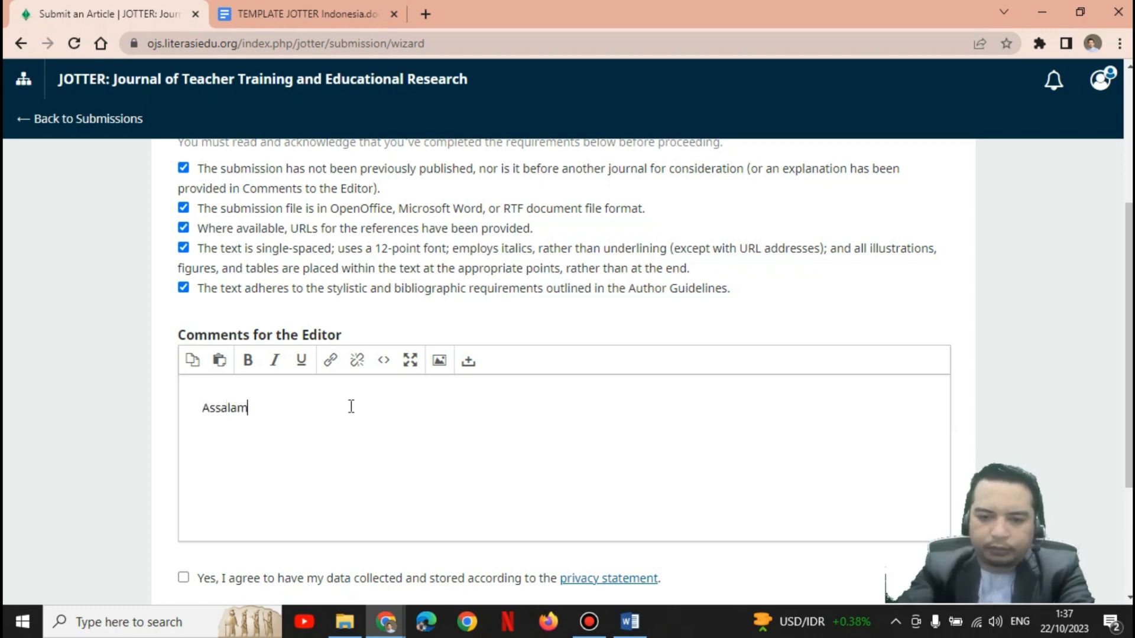
type("ualaikum ")
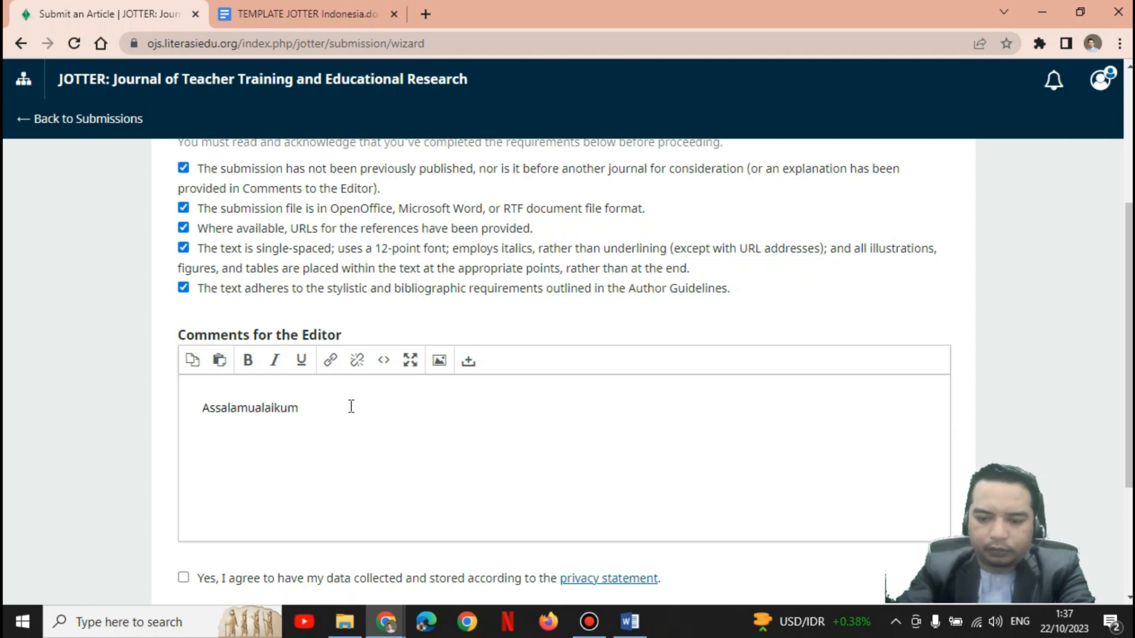
type("saya ad")
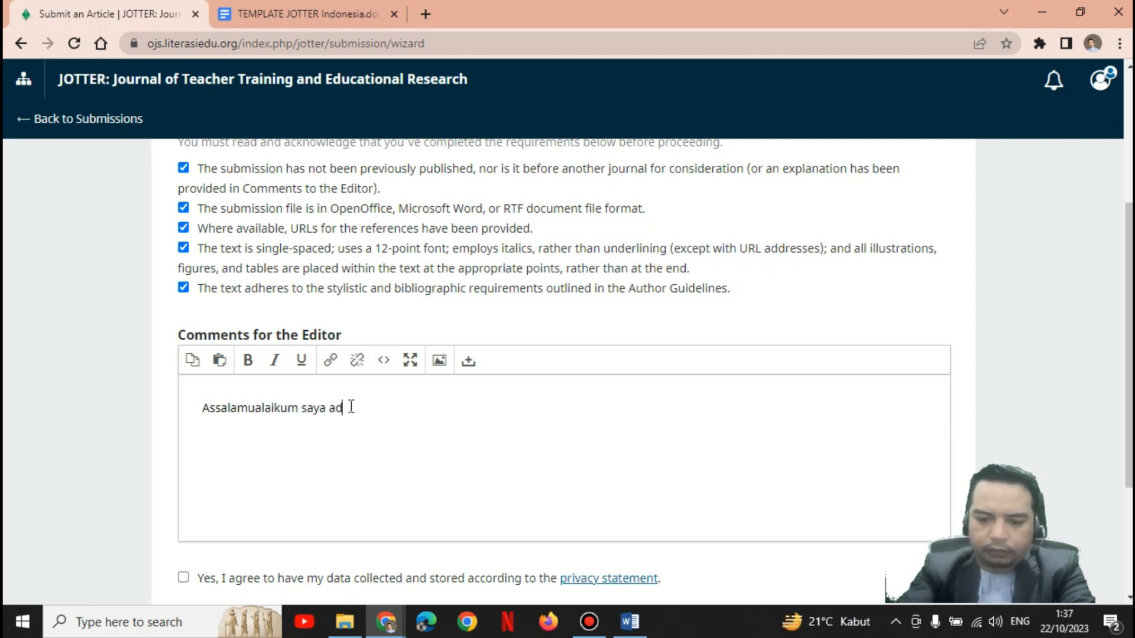
type("itya ")
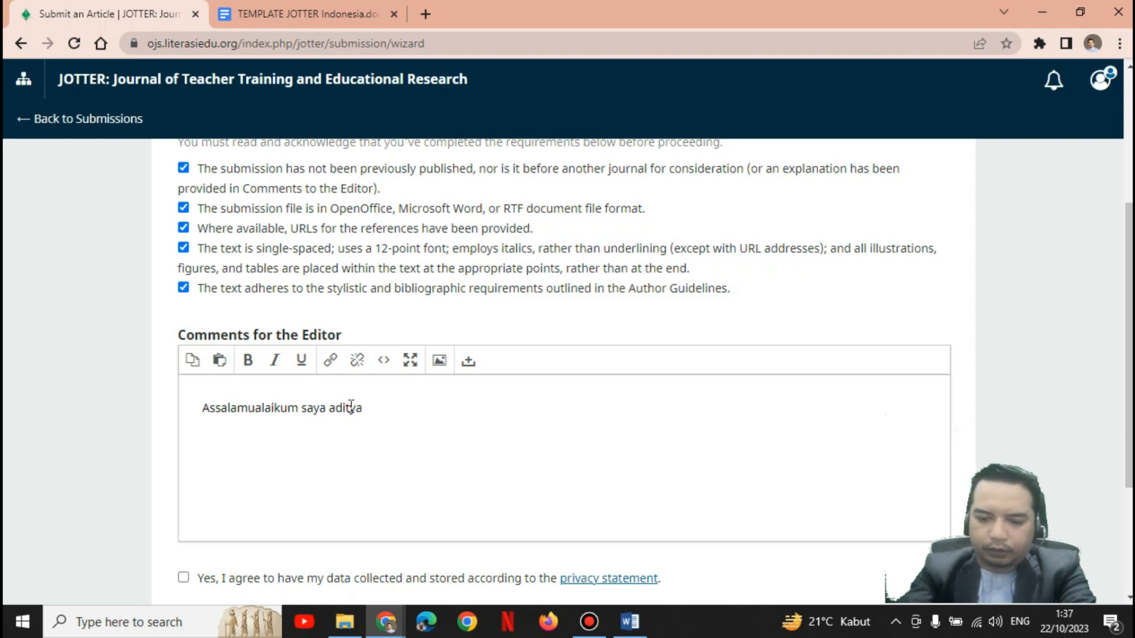
type("izin s")
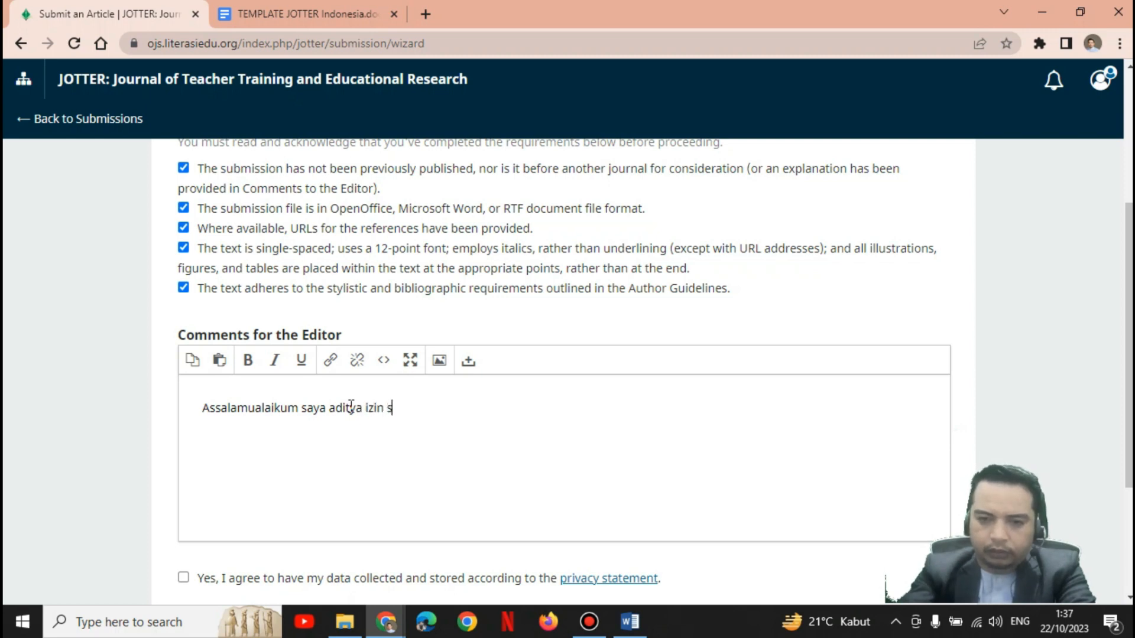
type("ubmit ")
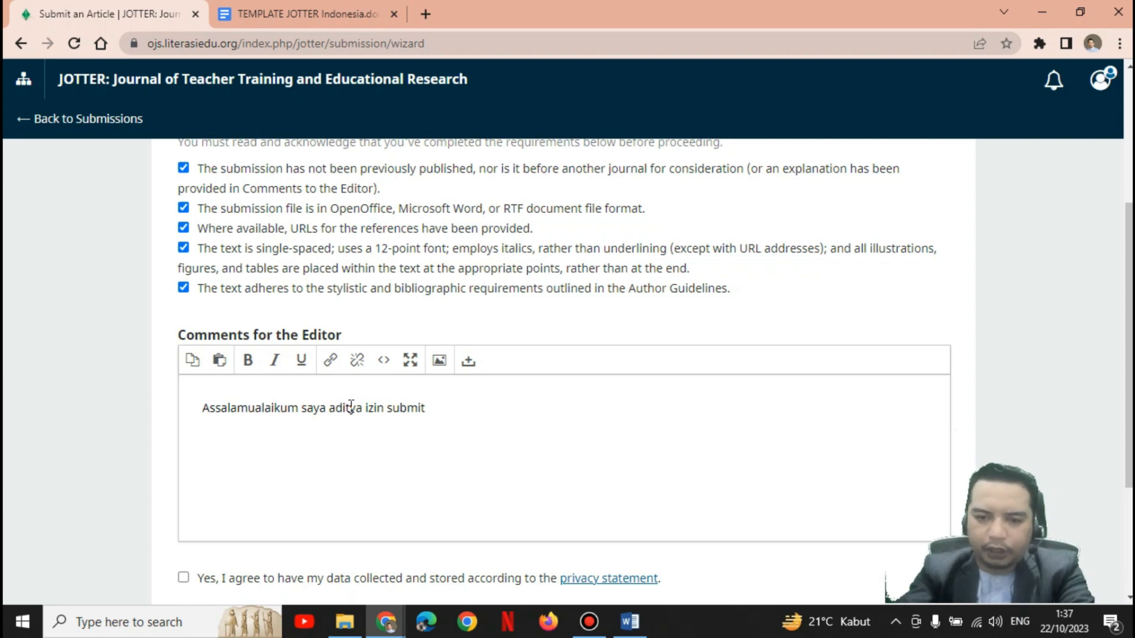
type("sem")
key("BackSpace")
key("BackSpace")
key("BackSpace")
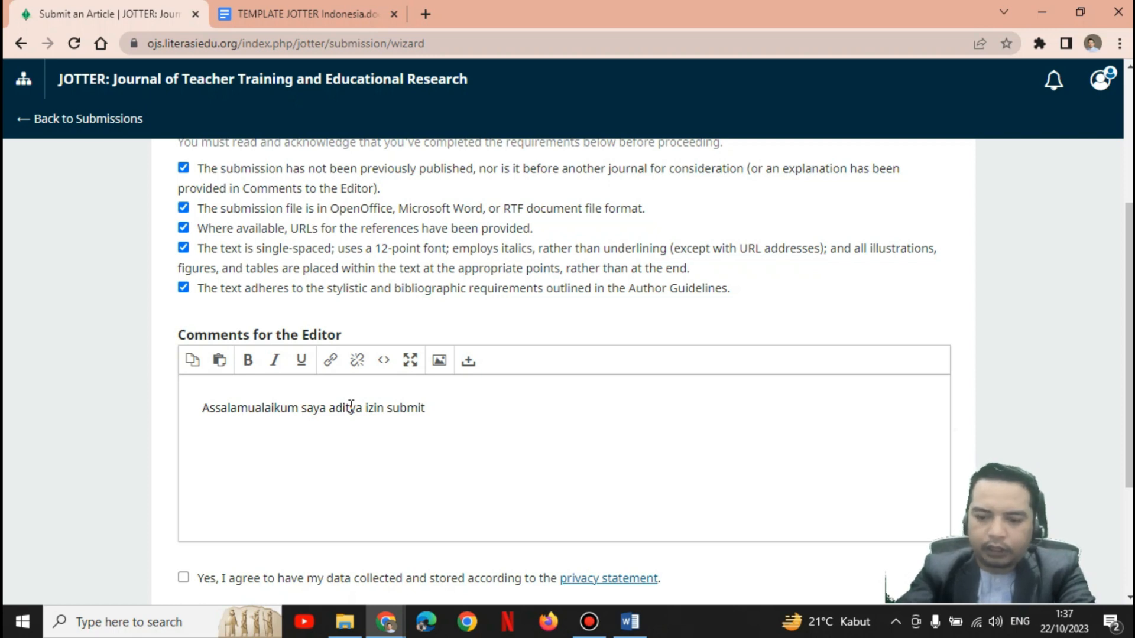
type(", semoga nask")
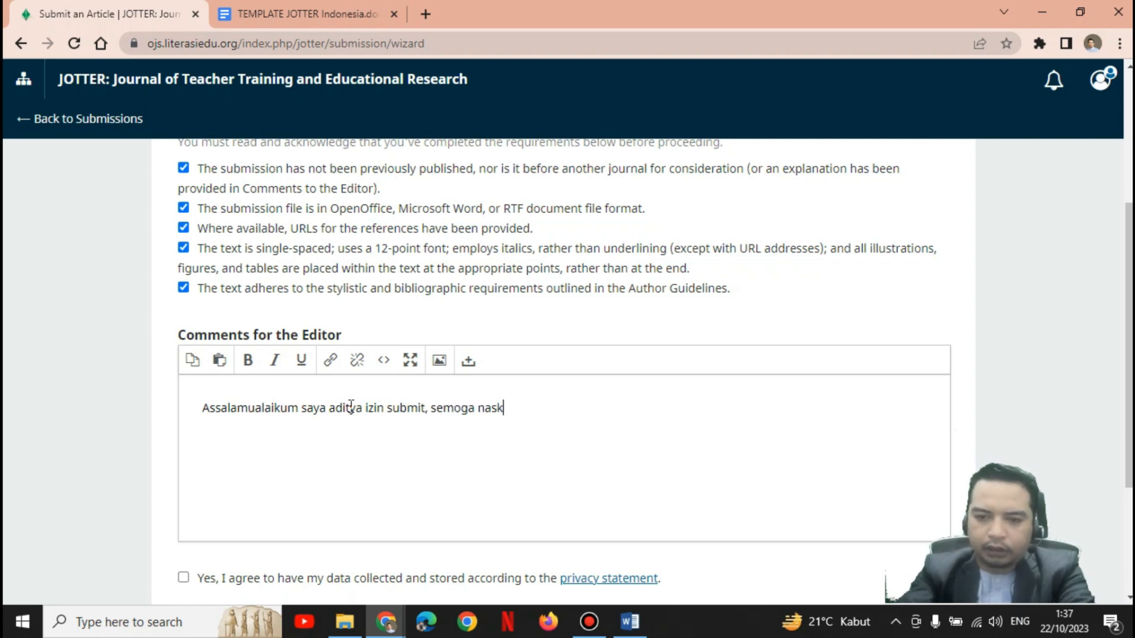
type("ah kami di")
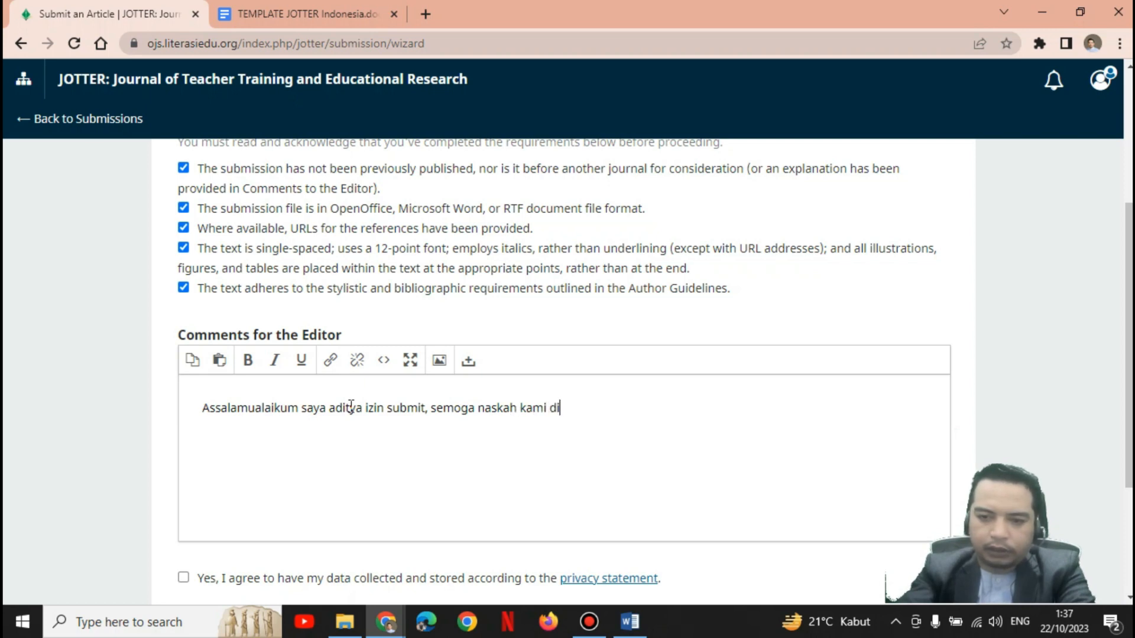
type("t")
type("terima")
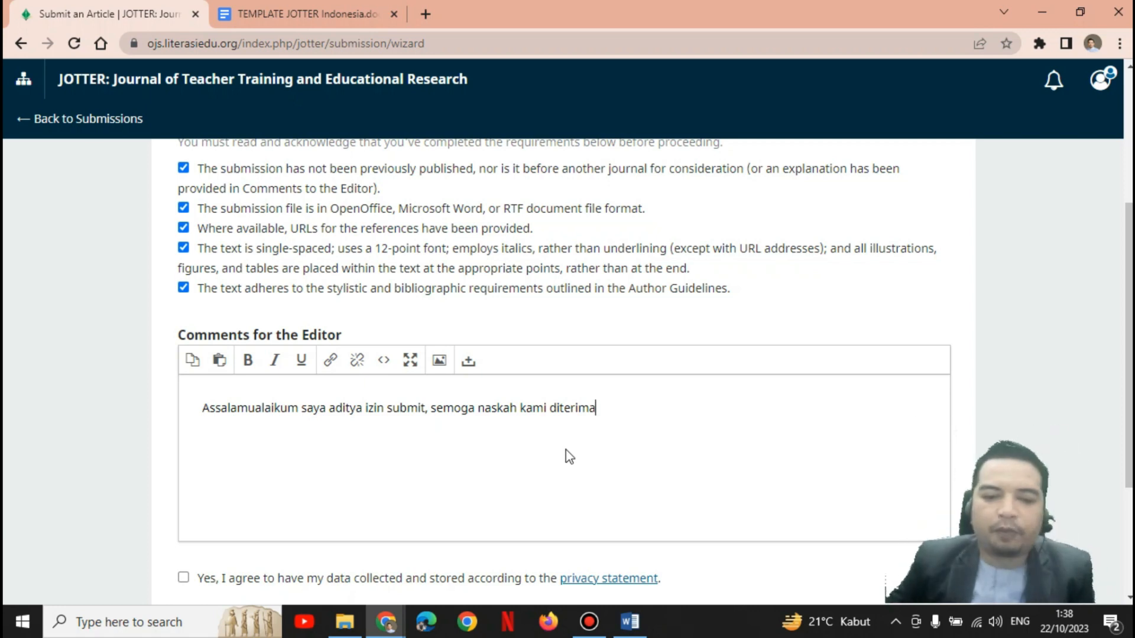
Agree to the data collection under the privacy statement, then save the Start stage and continue
scroll(471, 439, "down", 3)
left_click(184, 382)
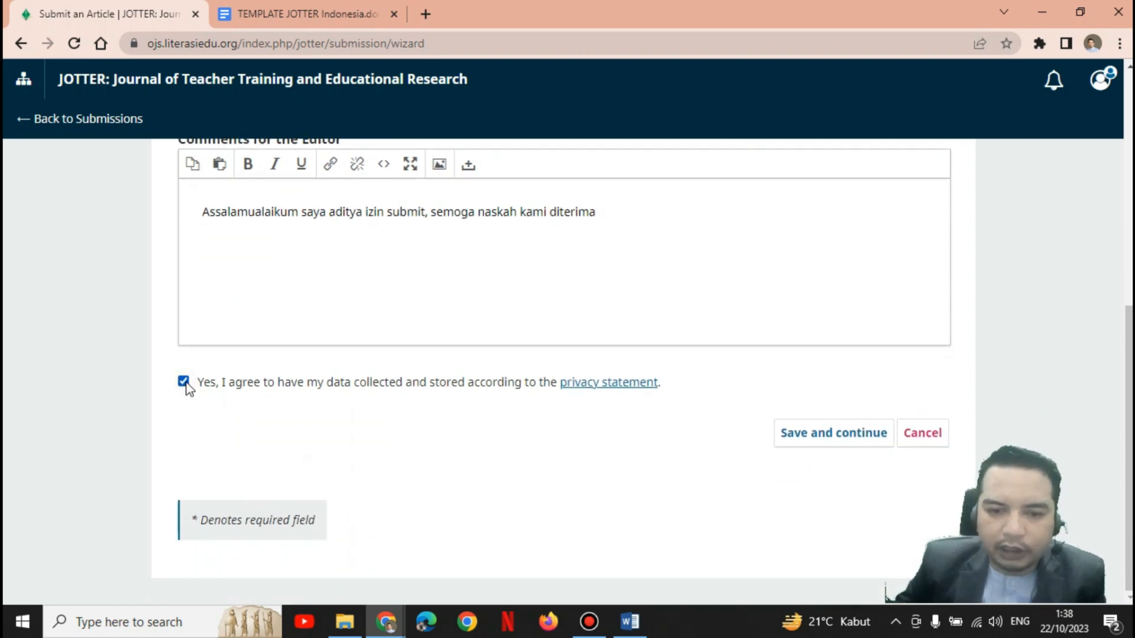
left_click(842, 440)
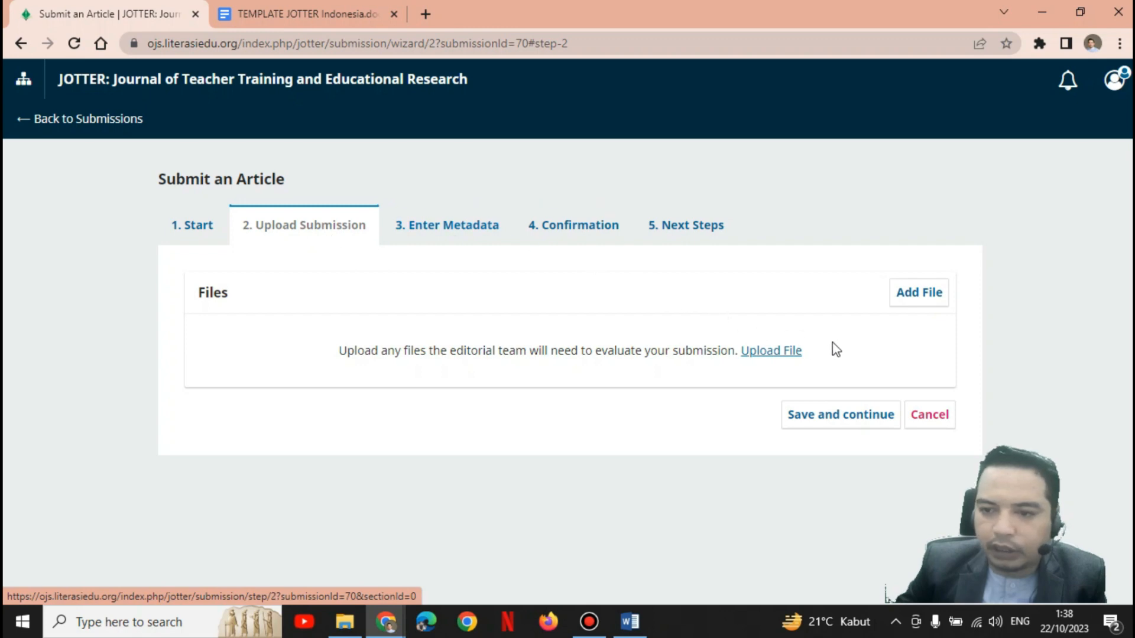
Upload TEMPLATE JOTTER Indonesia (2).docx from Downloads as Article Text, then save and continue to the metadata stage
left_click(782, 354)
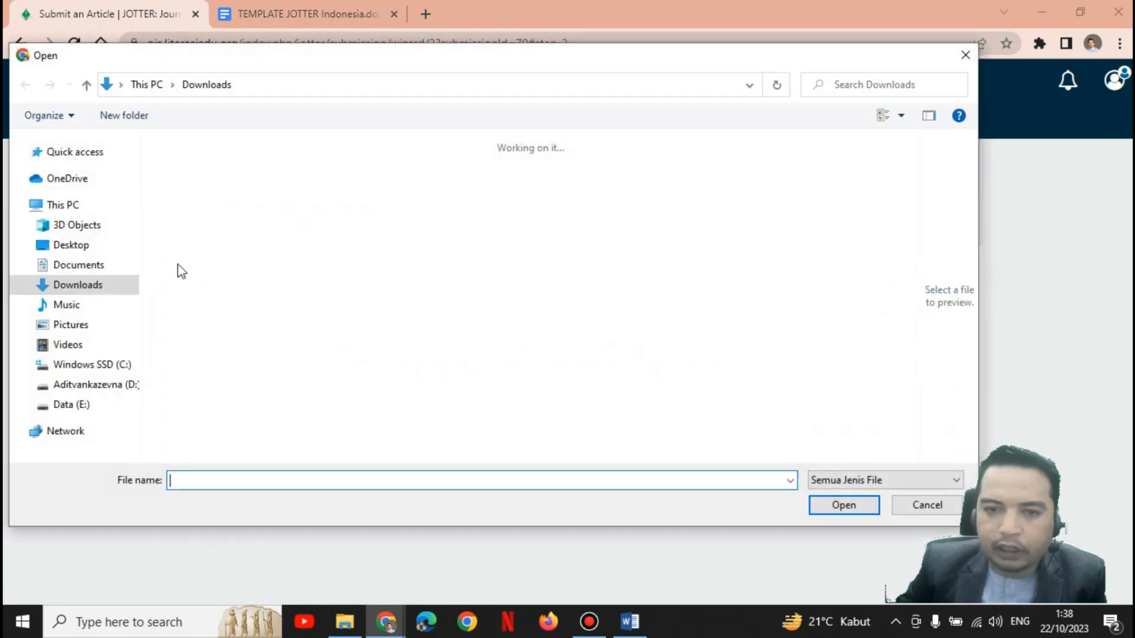
left_click(674, 258)
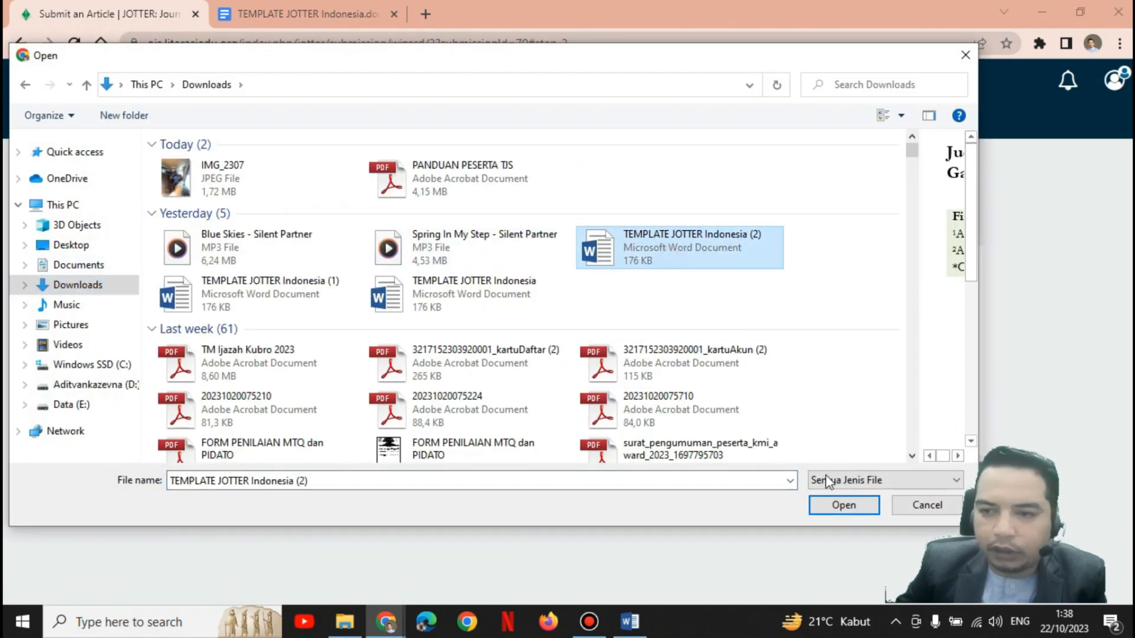
left_click(843, 506)
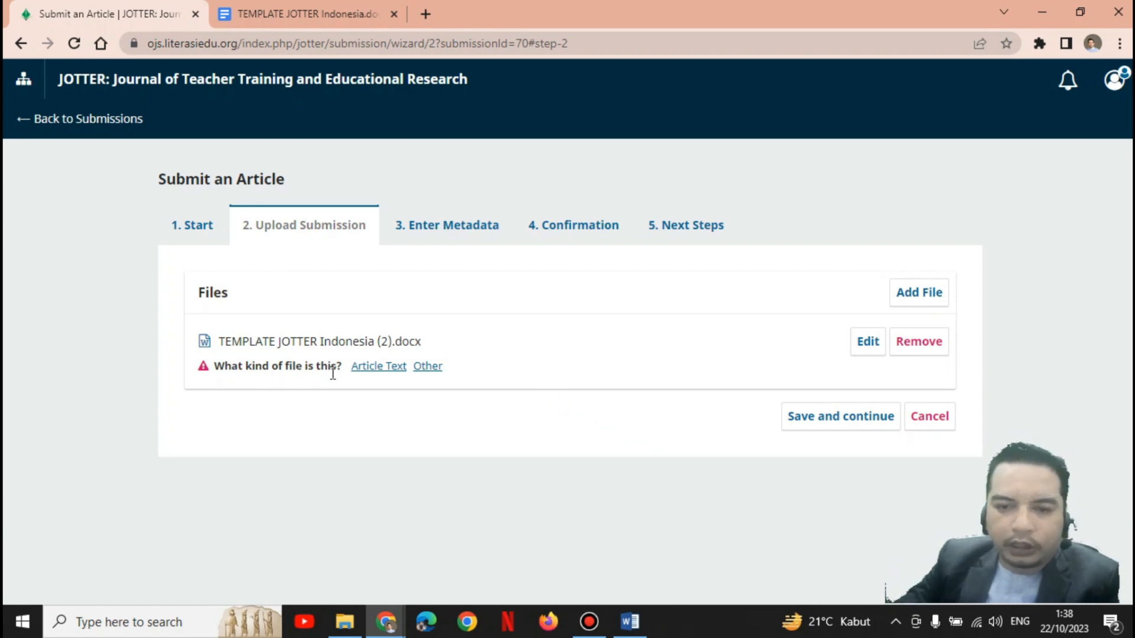
left_click(372, 367)
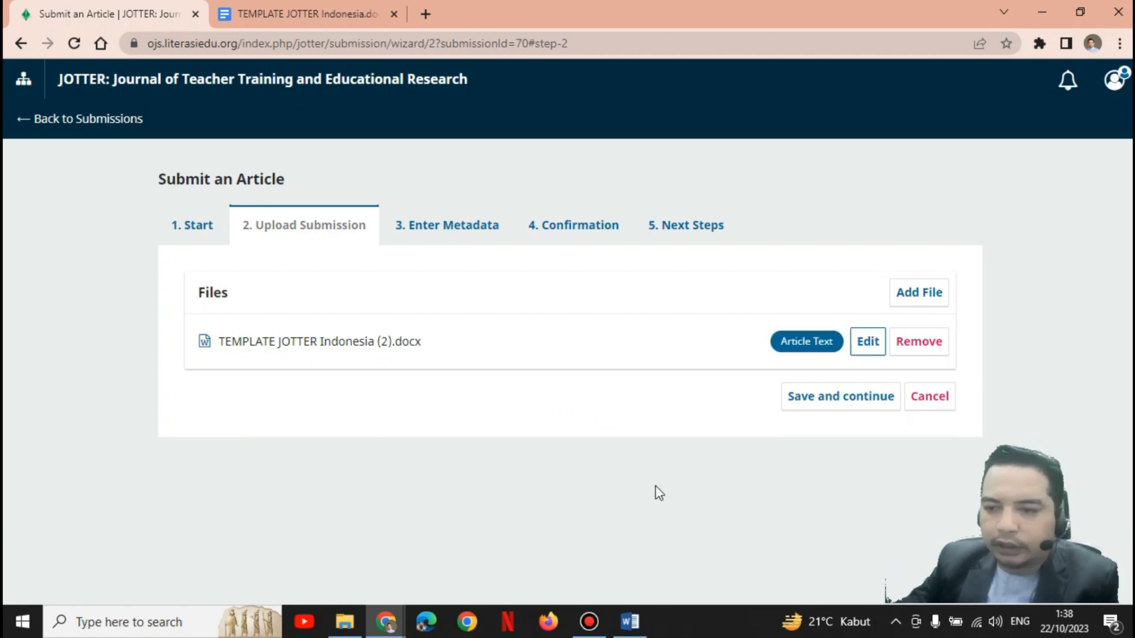
left_click(799, 399)
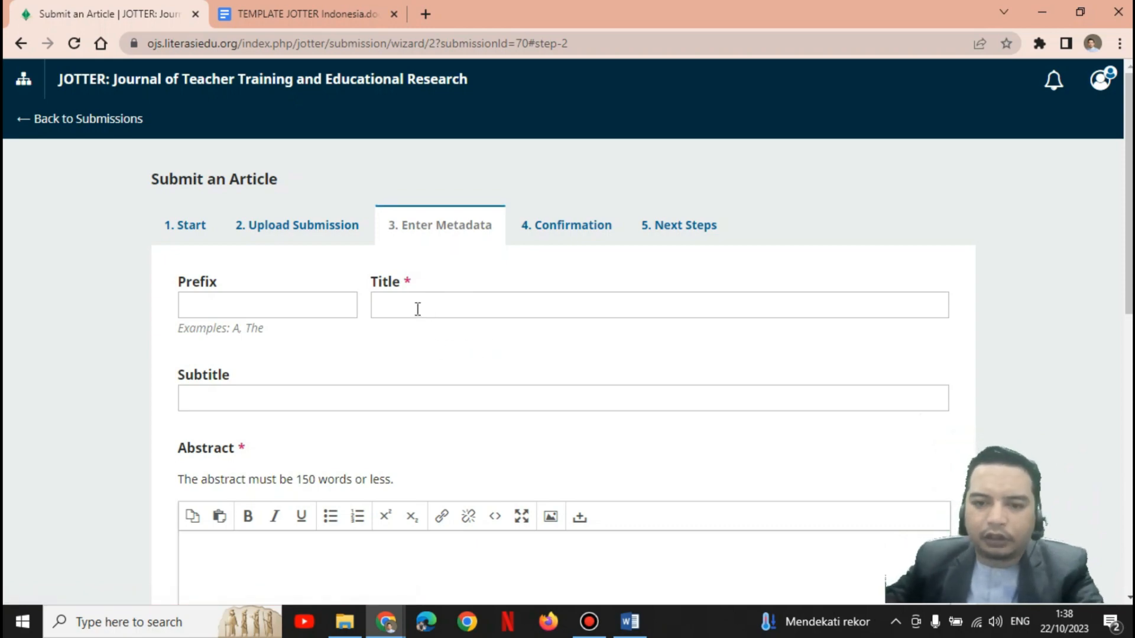
Copy the title "MENIMBANG MEDIA SOSIAL SEBAGAI ALTERNATIF PENGUATAN MODERASI BERAGAMA" from the Word manuscript into the submission's Title field in Chrome
left_click(630, 622)
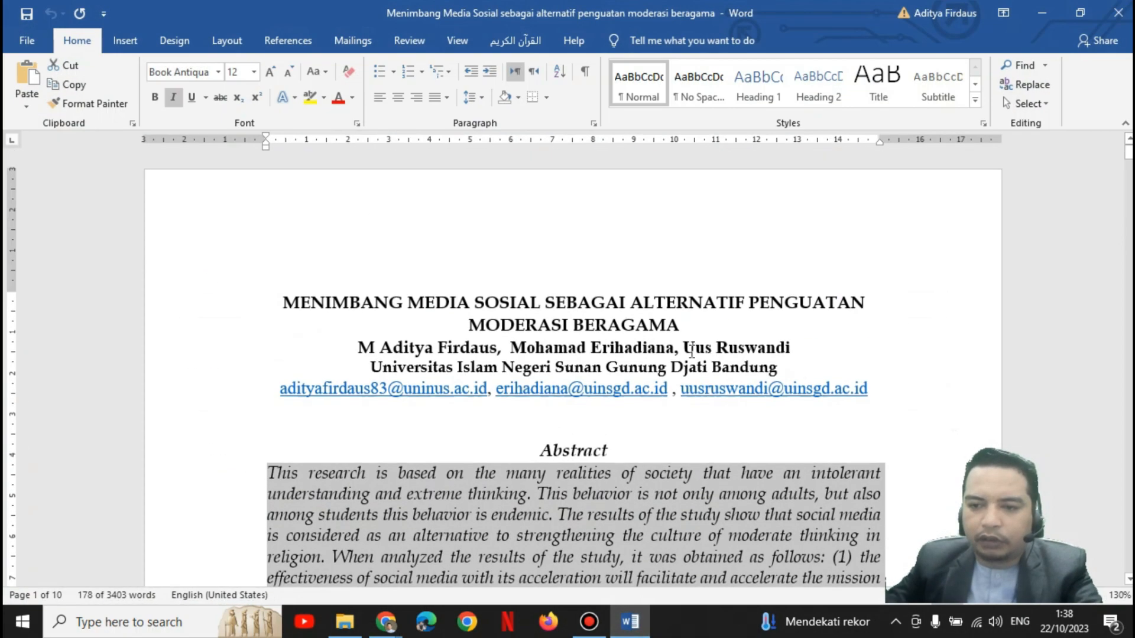
left_click_drag(278, 301, 694, 329)
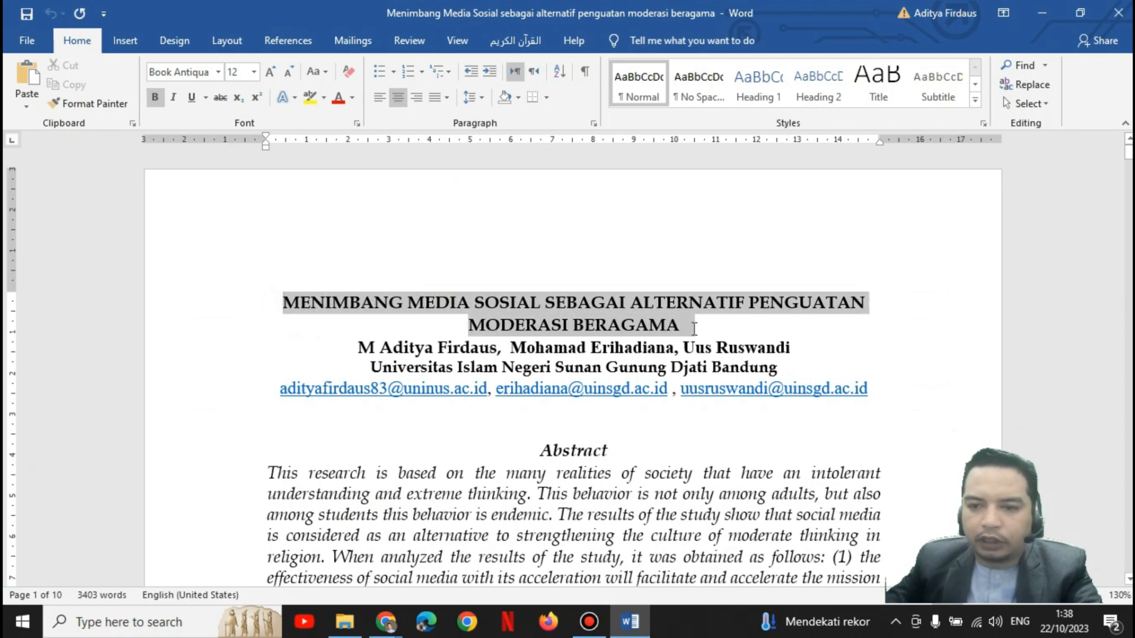
right_click(608, 301)
left_click(635, 333)
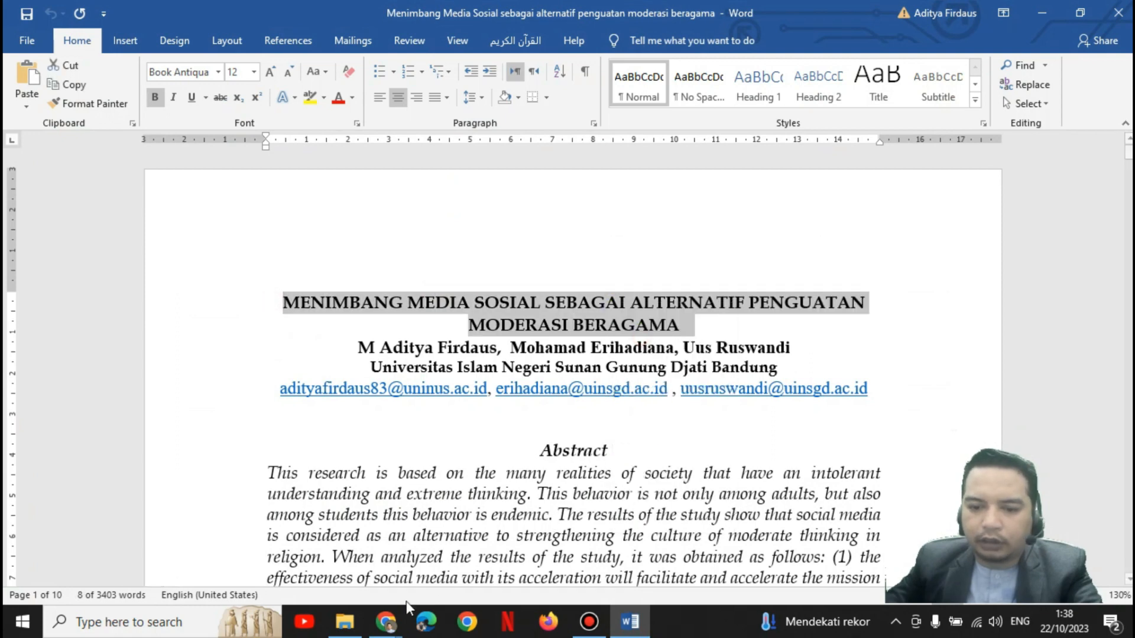
mouse_move(386, 620)
left_click(311, 566)
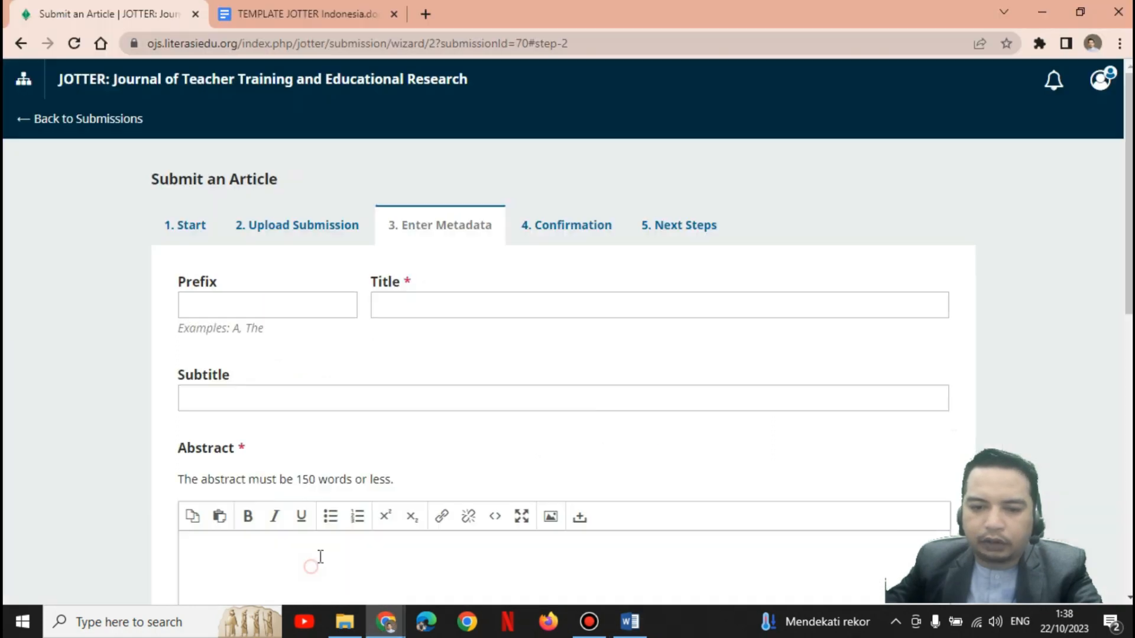
left_click(410, 305)
key("ctrl+v")
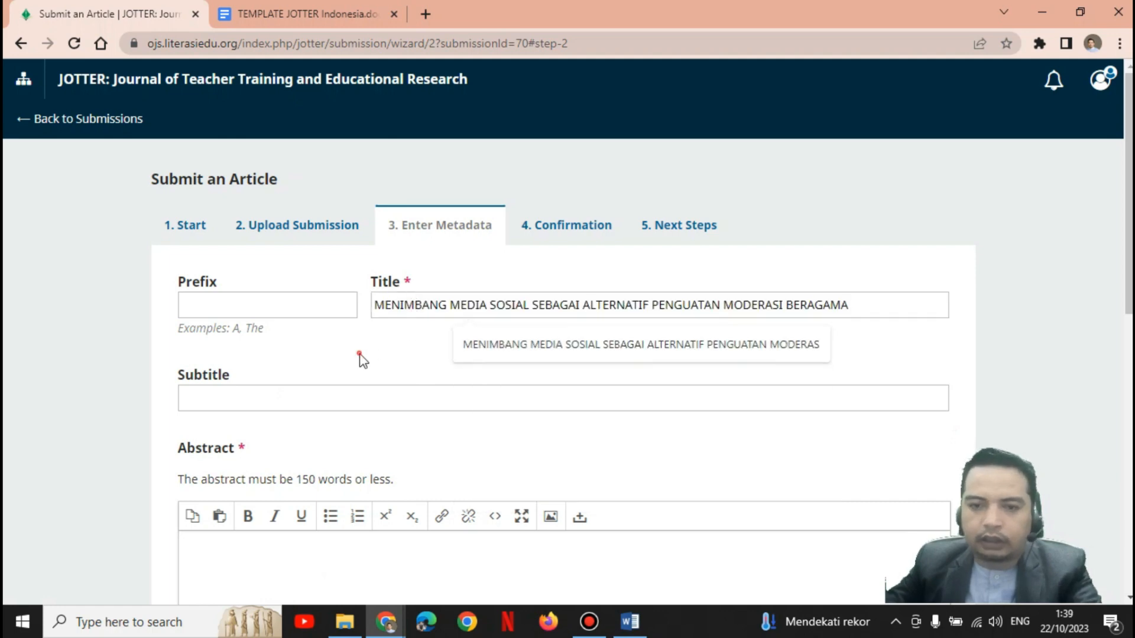
left_click(360, 354)
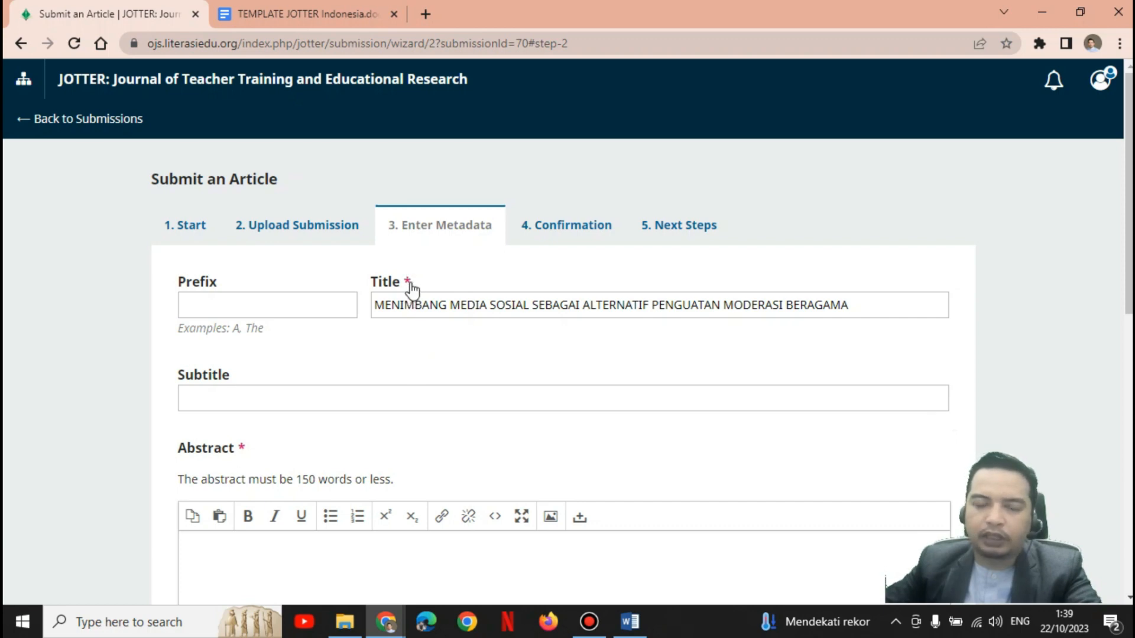
Copy the manuscript's abstract from "This research is based" through "its reach is wider" in Word into the submission's Abstract field in Chrome
scroll(469, 427, "down", 3)
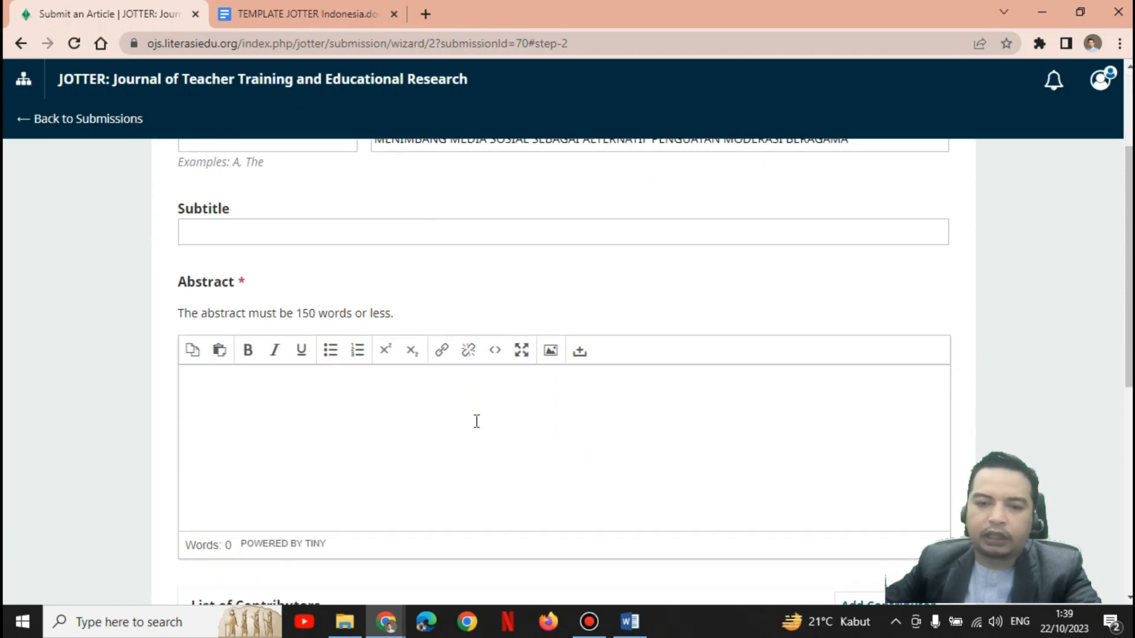
scroll(353, 406, "down", 2)
left_click(373, 345)
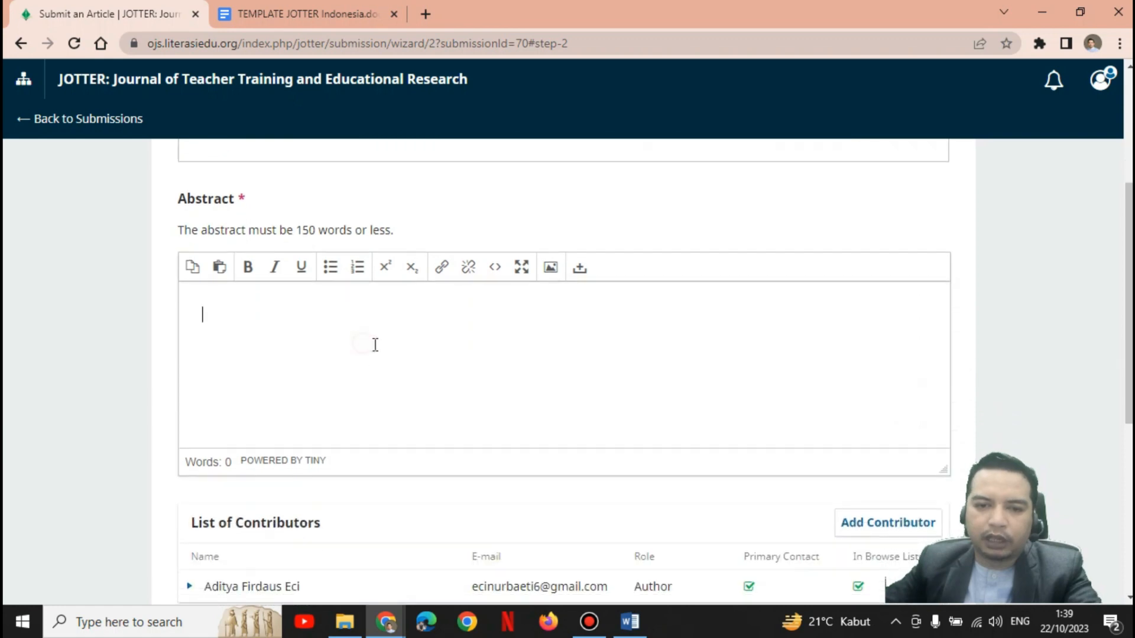
left_click(630, 621)
scroll(355, 414, "down", 1)
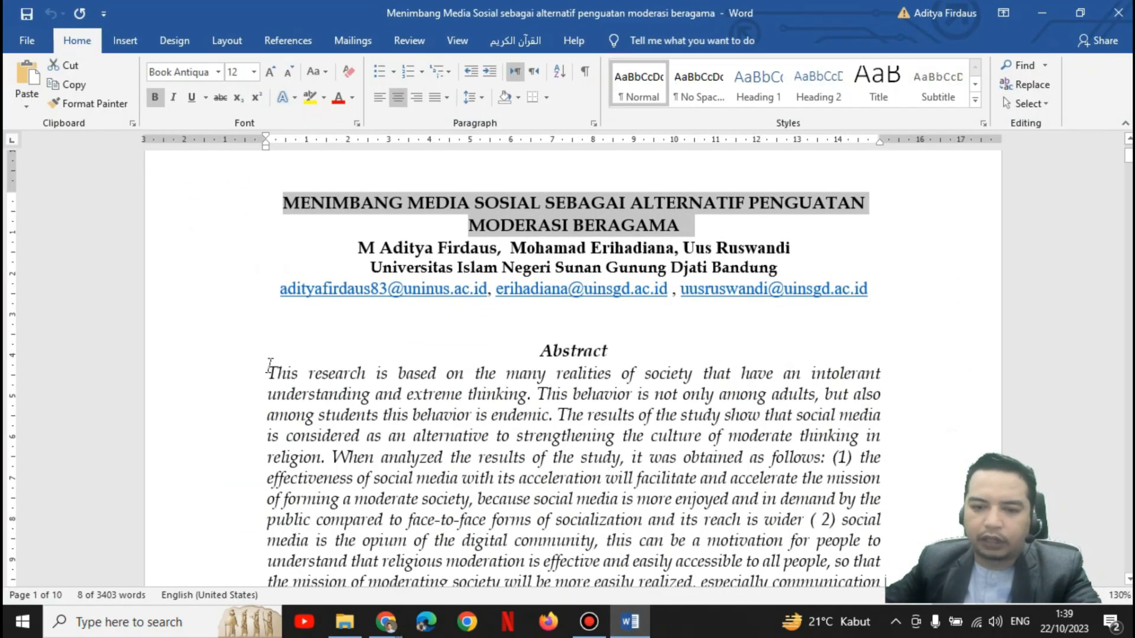
left_click_drag(265, 370, 804, 525)
key("ctrl+c")
left_click(385, 620)
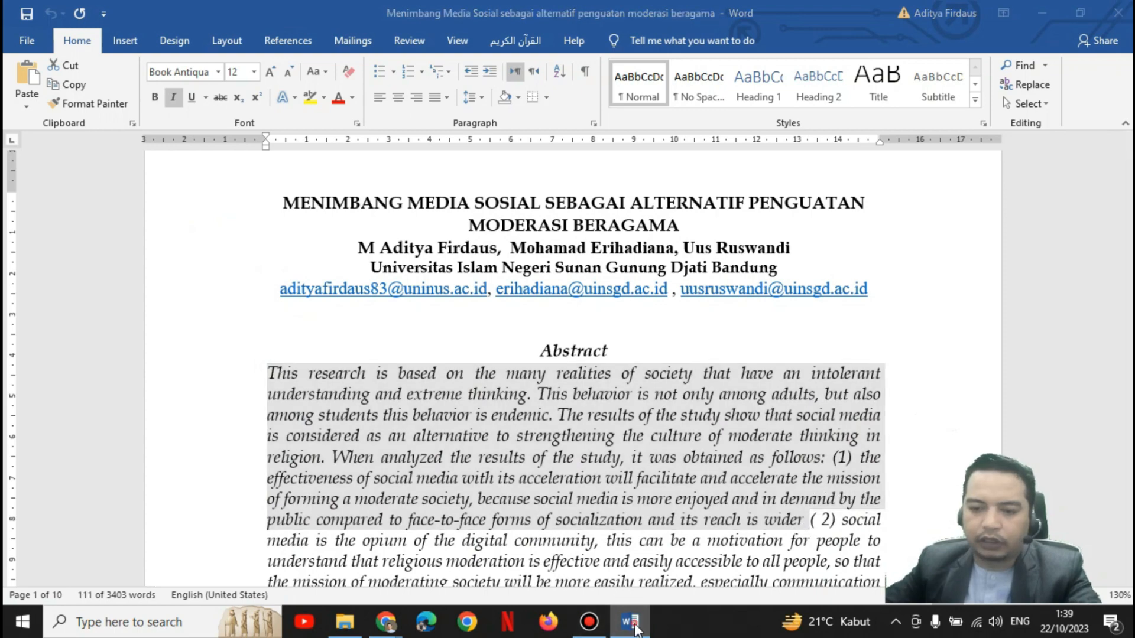
key("ctrl+v")
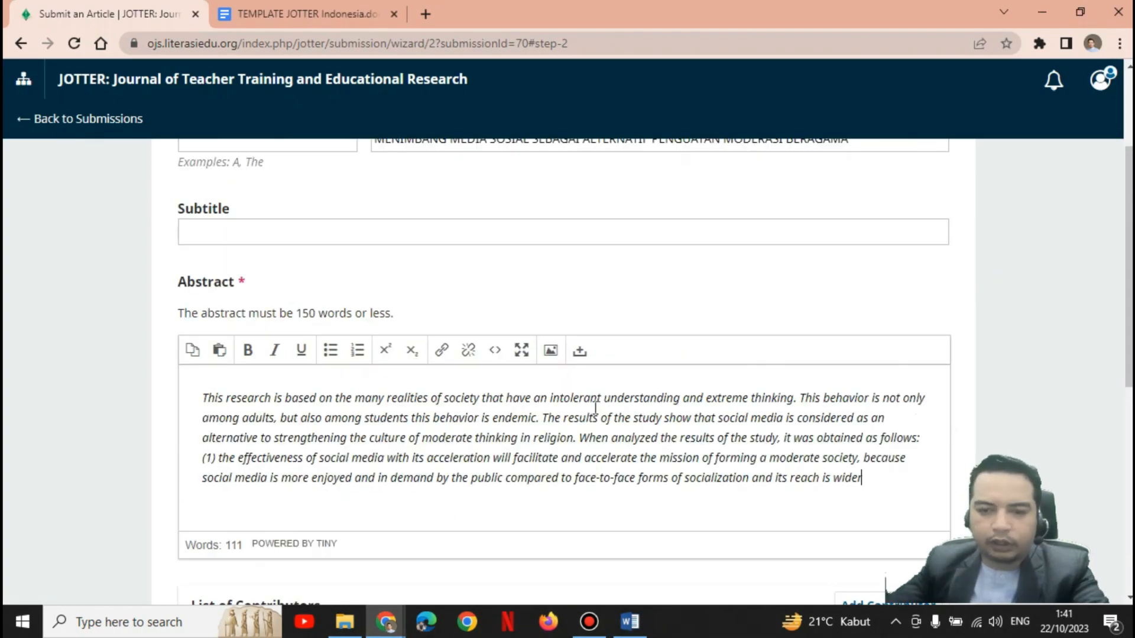
scroll(595, 407, "down", 5)
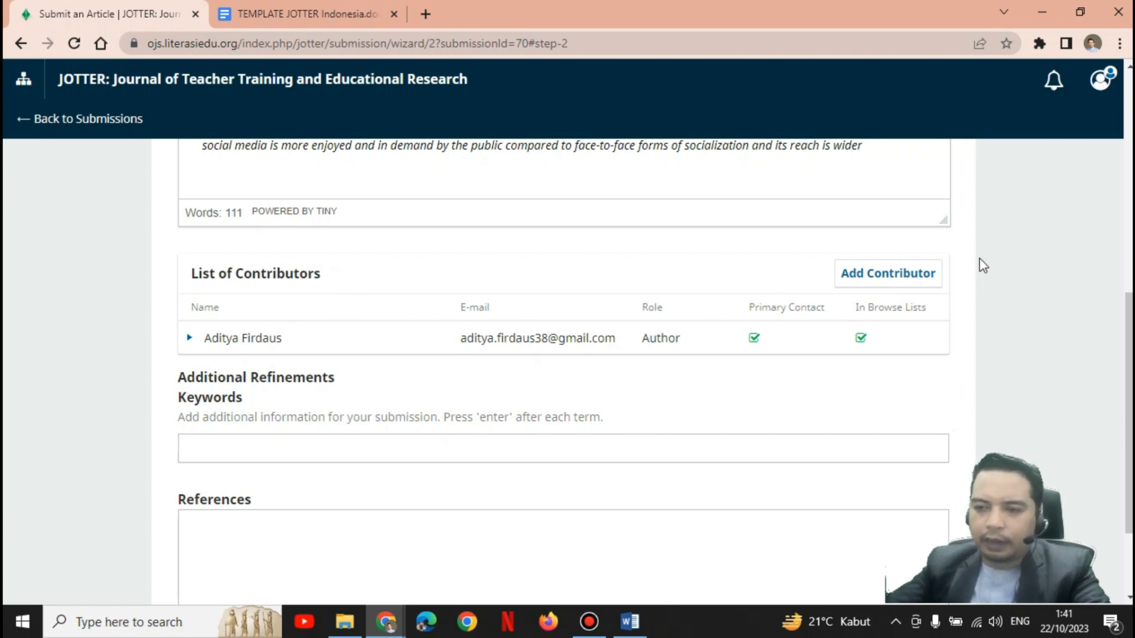
Examine the name, contact, country, affiliation and role fields of the Add Contributor form, then close it without adding anyone
left_click(910, 273)
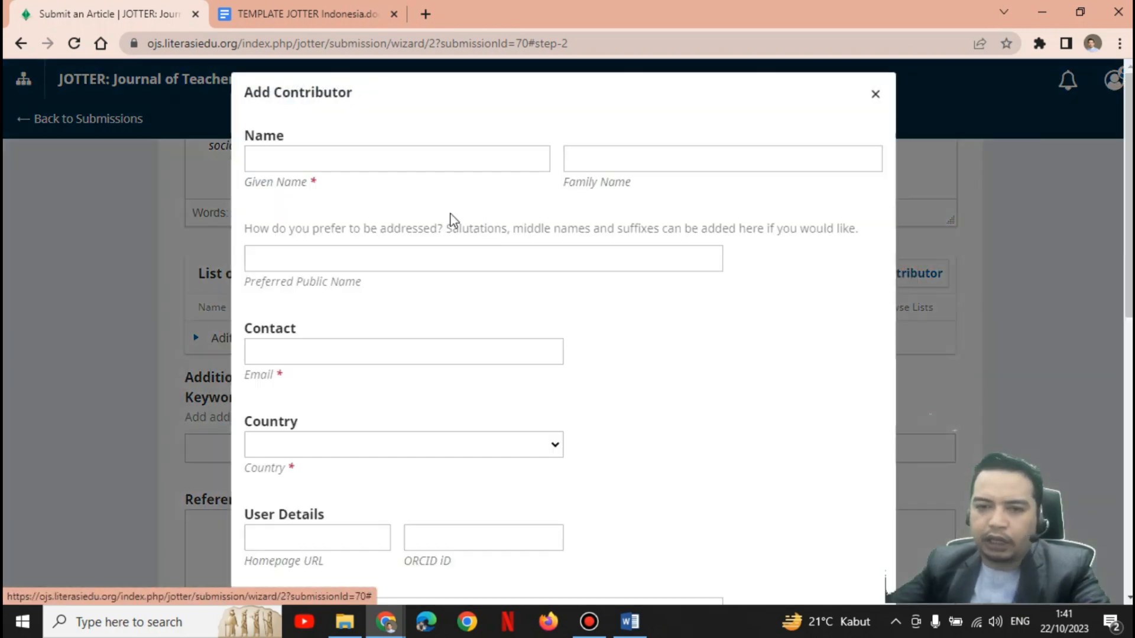
left_click(281, 159)
left_click(613, 162)
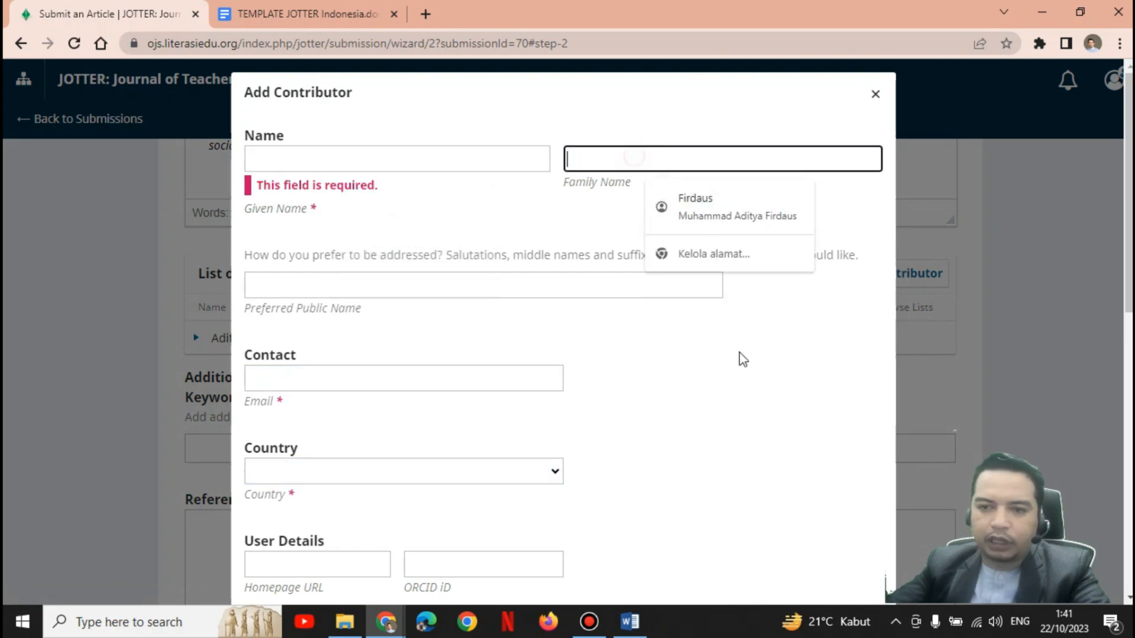
scroll(487, 357, "down", 5)
scroll(320, 233, "up", 5)
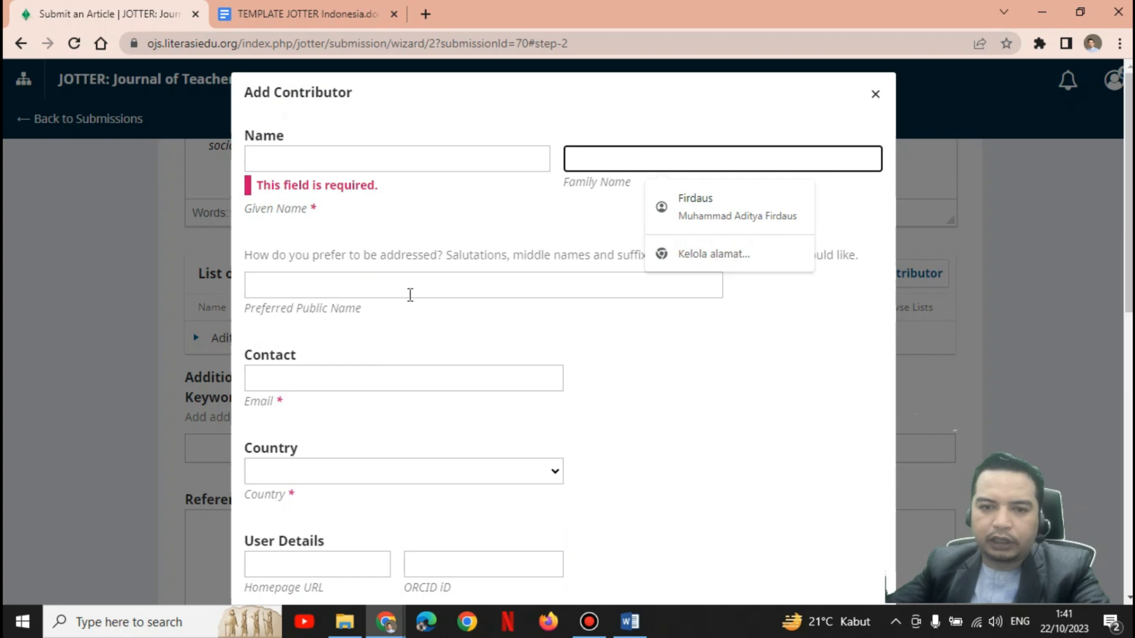
left_click(392, 378)
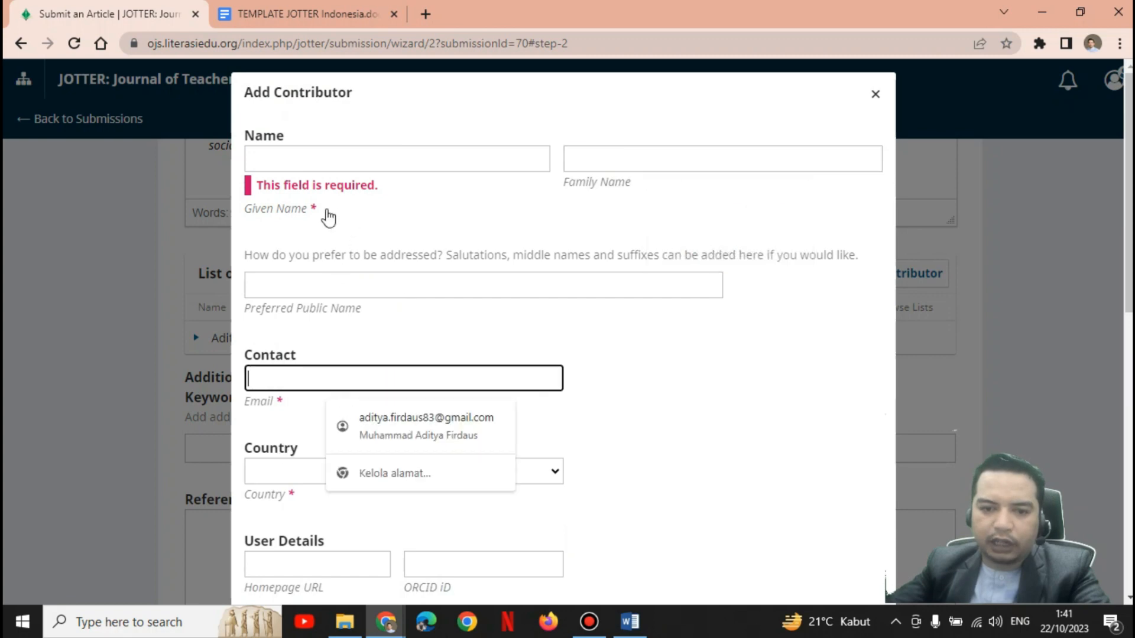
left_click(281, 472)
scroll(697, 438, "down", 5)
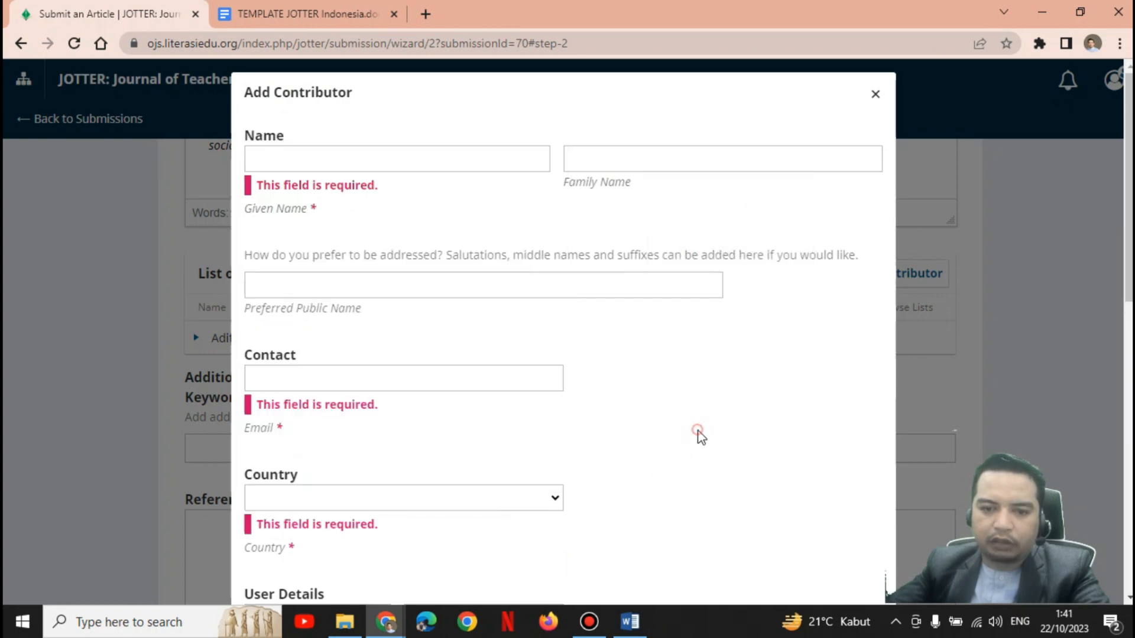
scroll(699, 440, "down", 1)
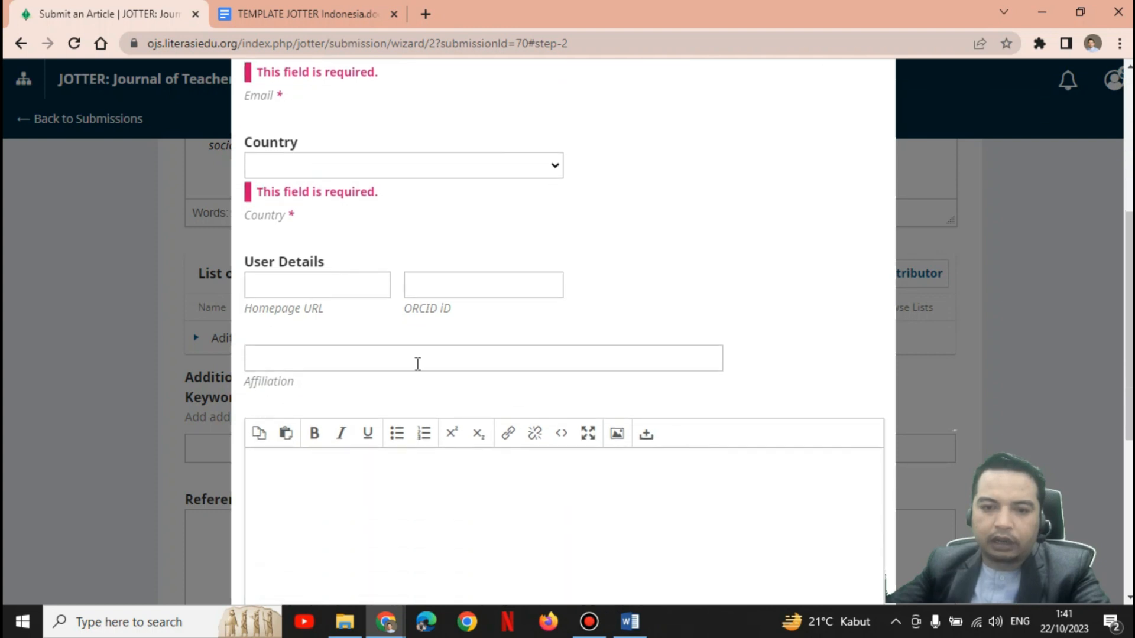
scroll(449, 437, "down", 5)
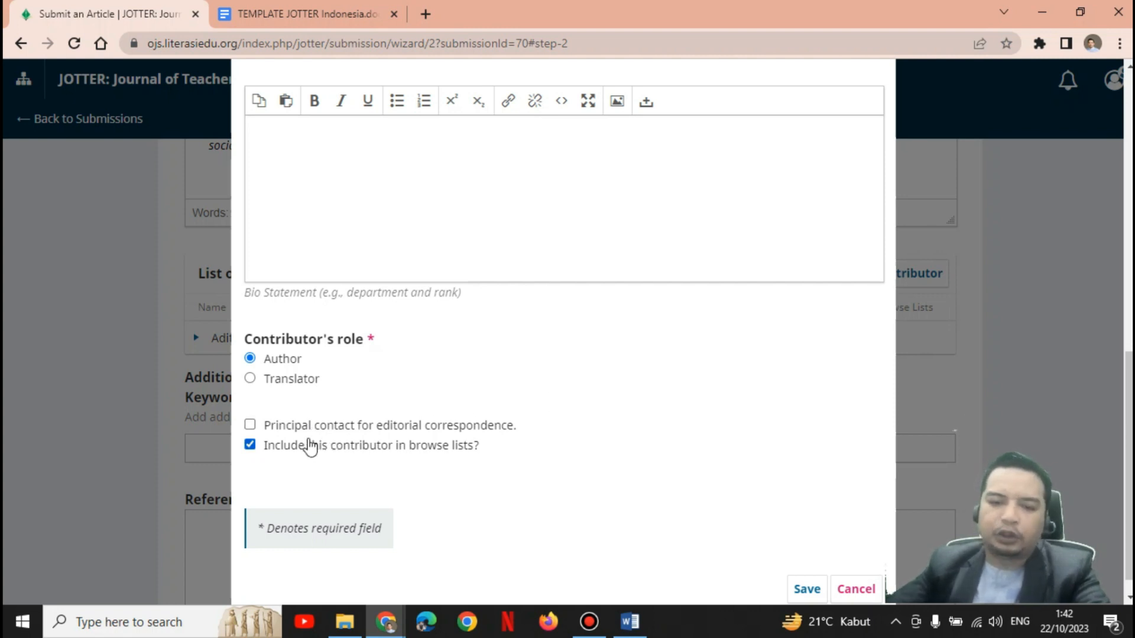
scroll(689, 515, "down", 1)
left_click(803, 563)
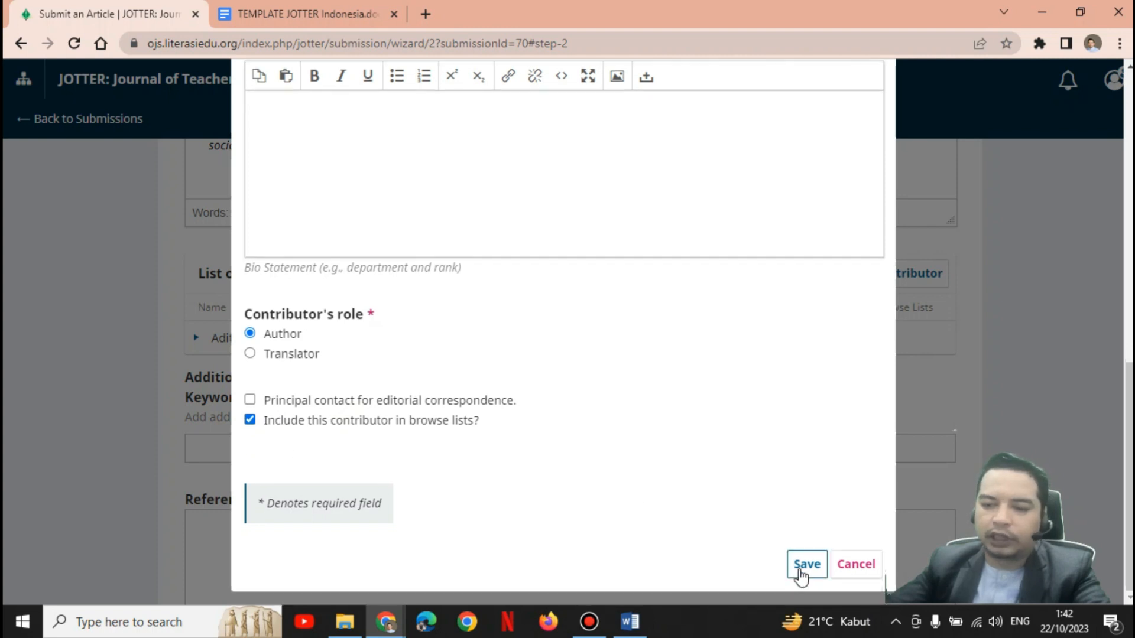
scroll(828, 287, "up", 4)
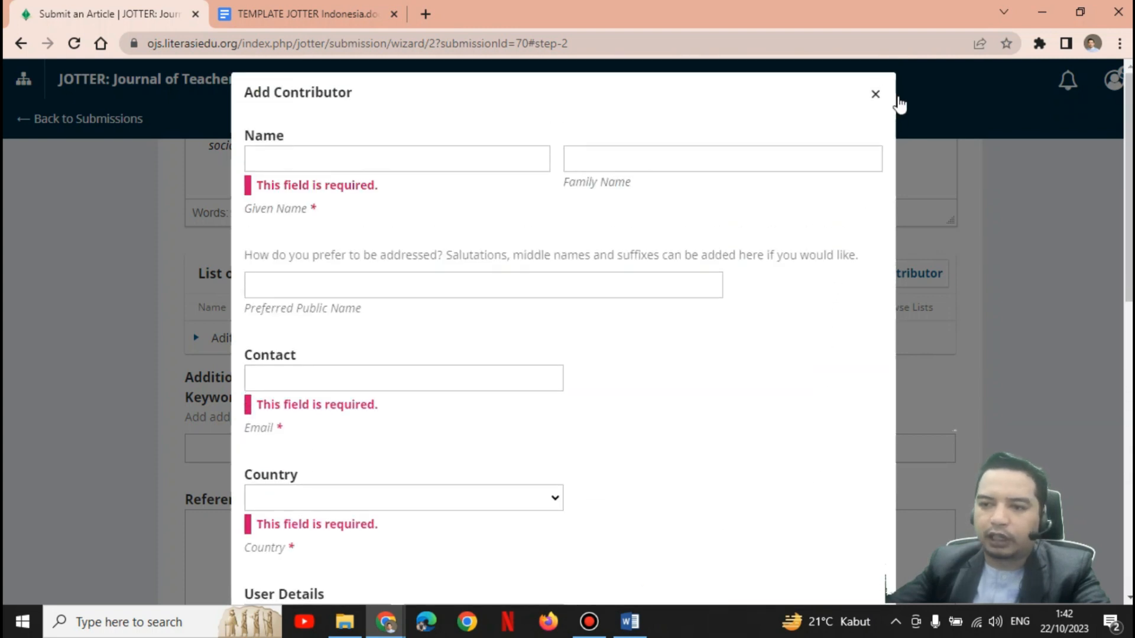
left_click(875, 94)
left_click(655, 158)
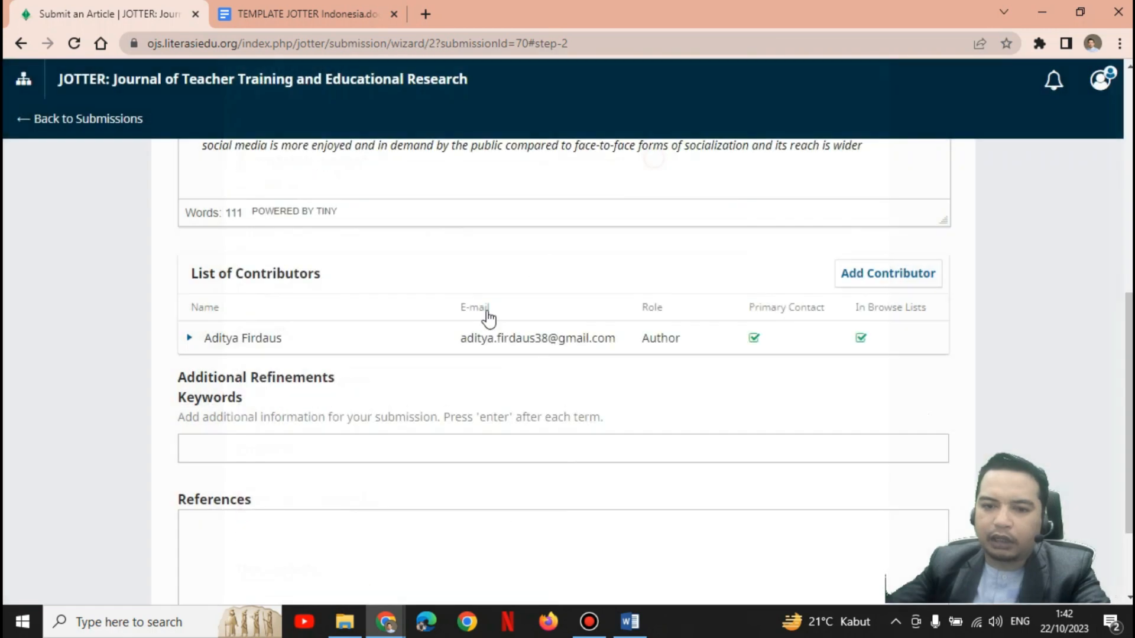
scroll(382, 444, "down", 3)
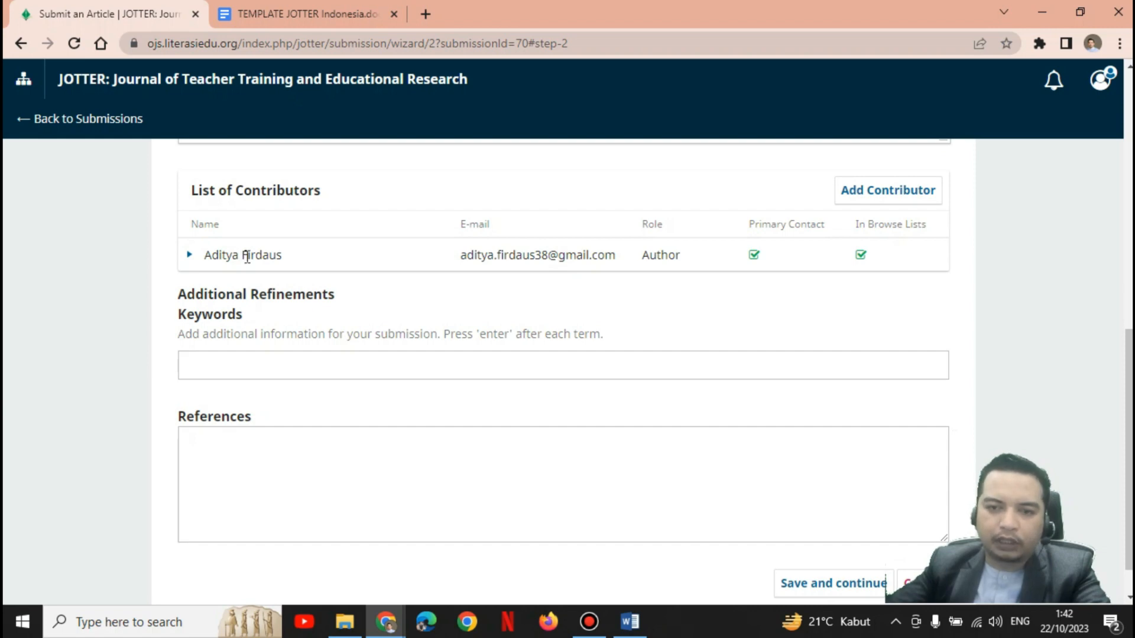
left_click(204, 255)
left_click(198, 255)
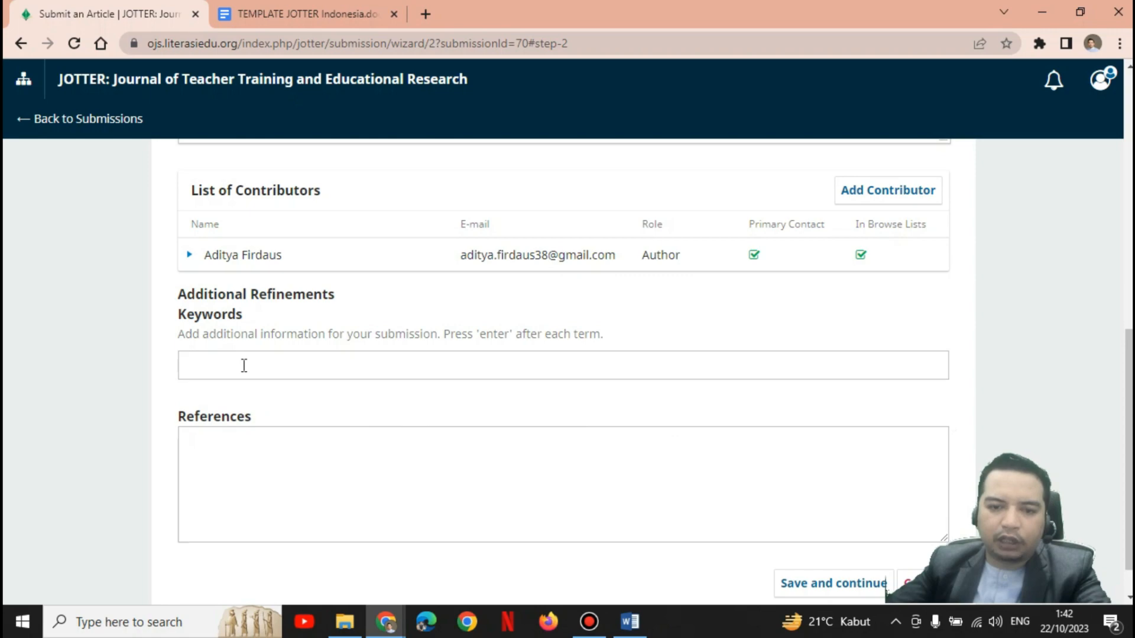
Copy the keyword "Social Media" from the English abstract's keyword line in Word and enter it as a Keywords term in Chrome
key("alt+Tab")
scroll(482, 426, "down", 7)
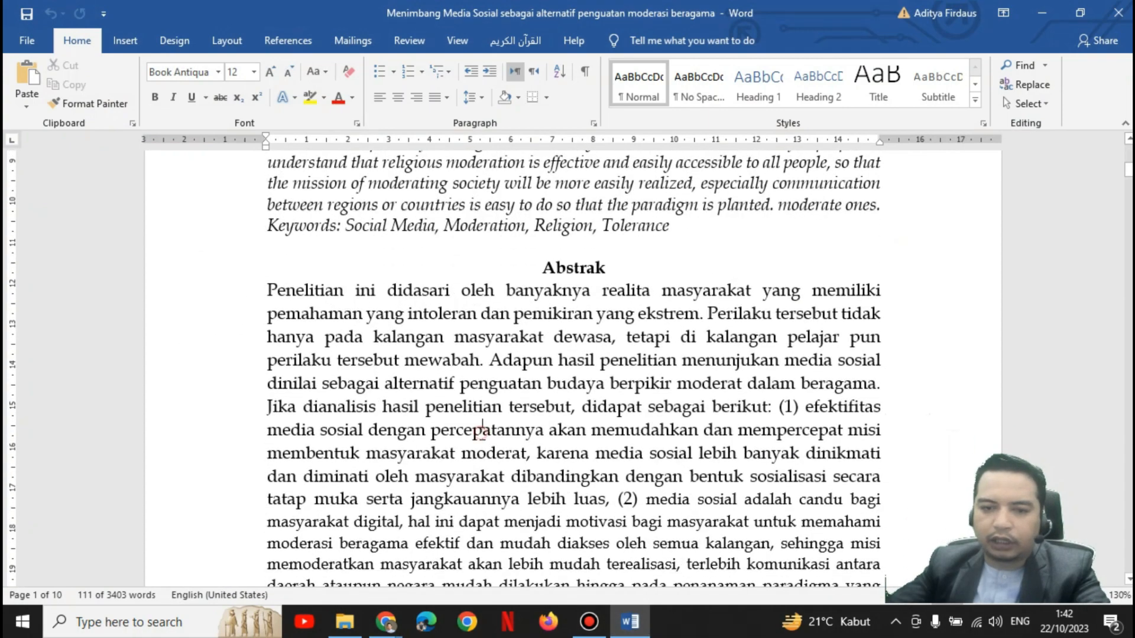
left_click_drag(673, 225, 429, 236)
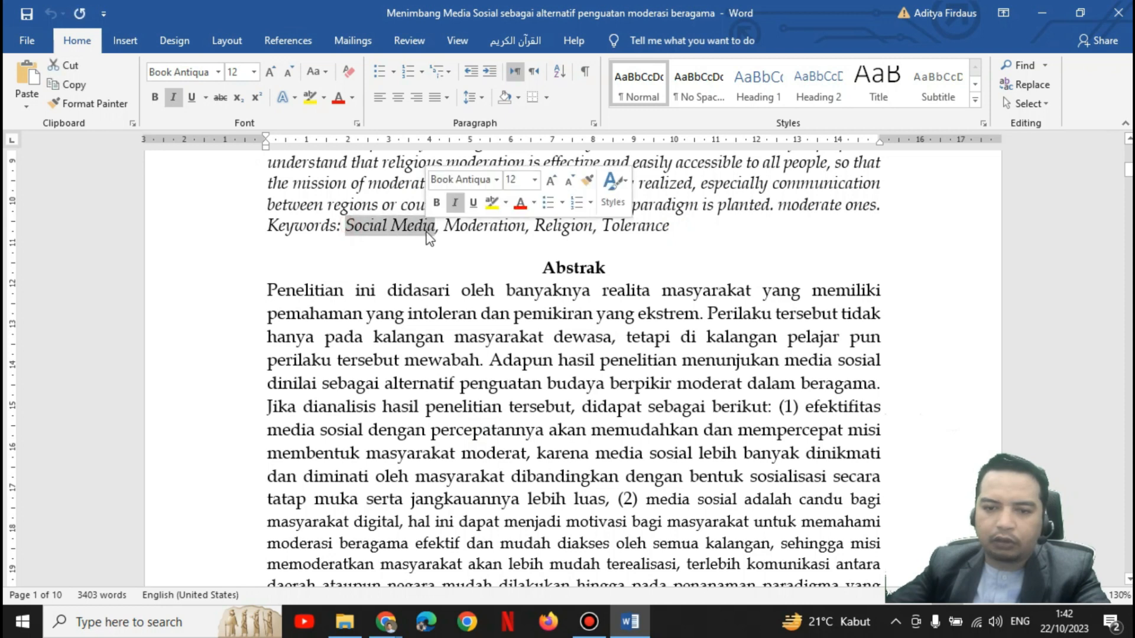
key("ctrl+c")
key("alt+Tab")
left_click(274, 370)
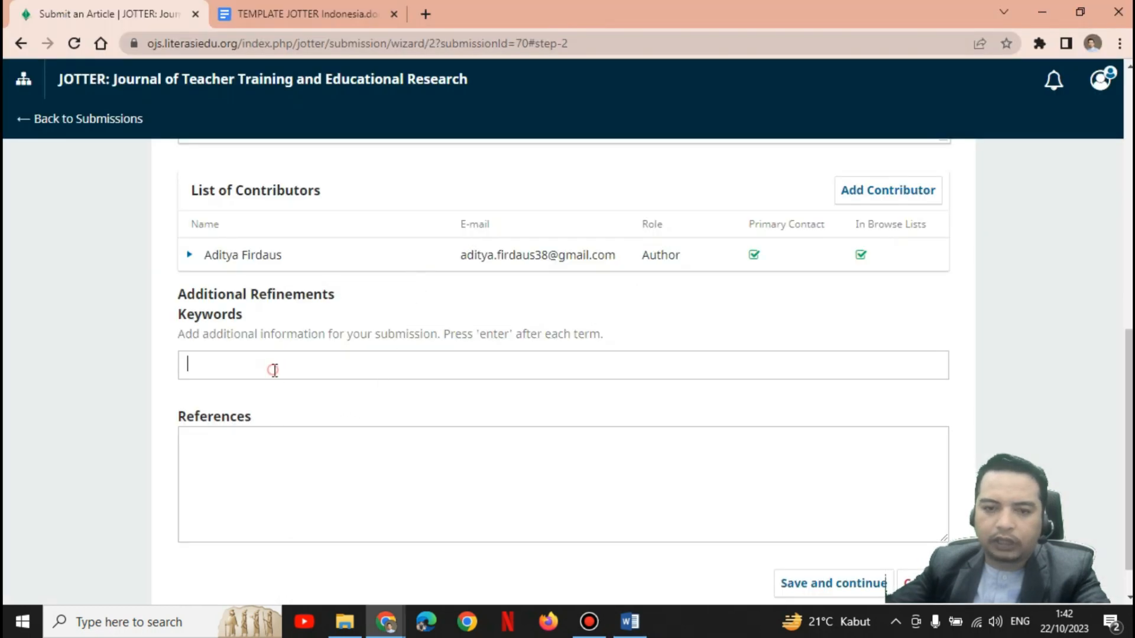
key("ctrl+v")
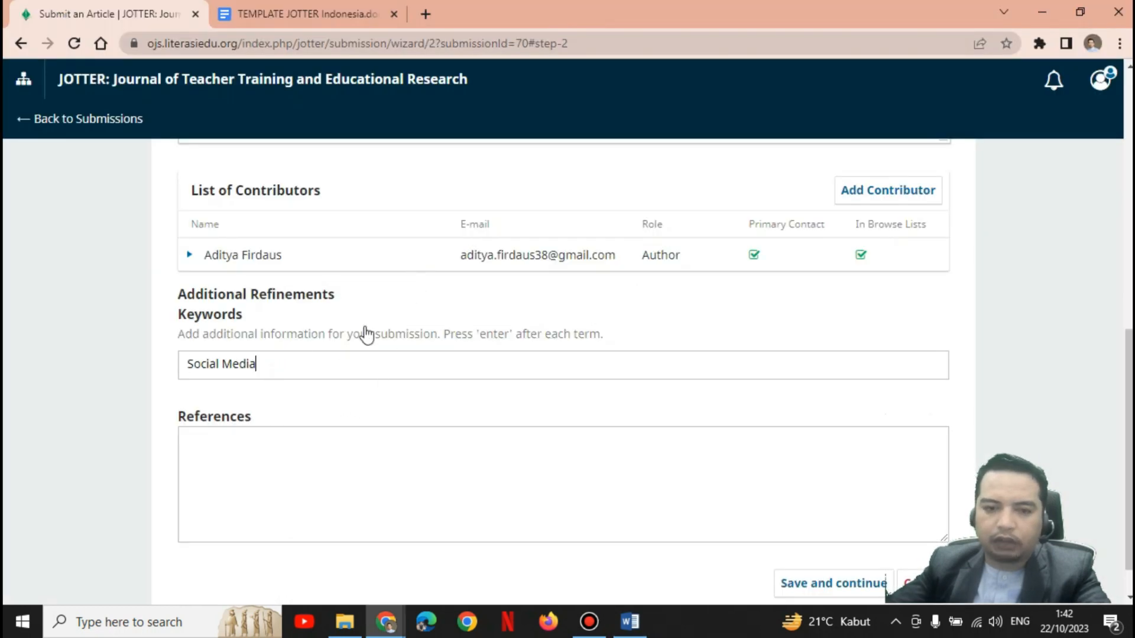
left_click(422, 301)
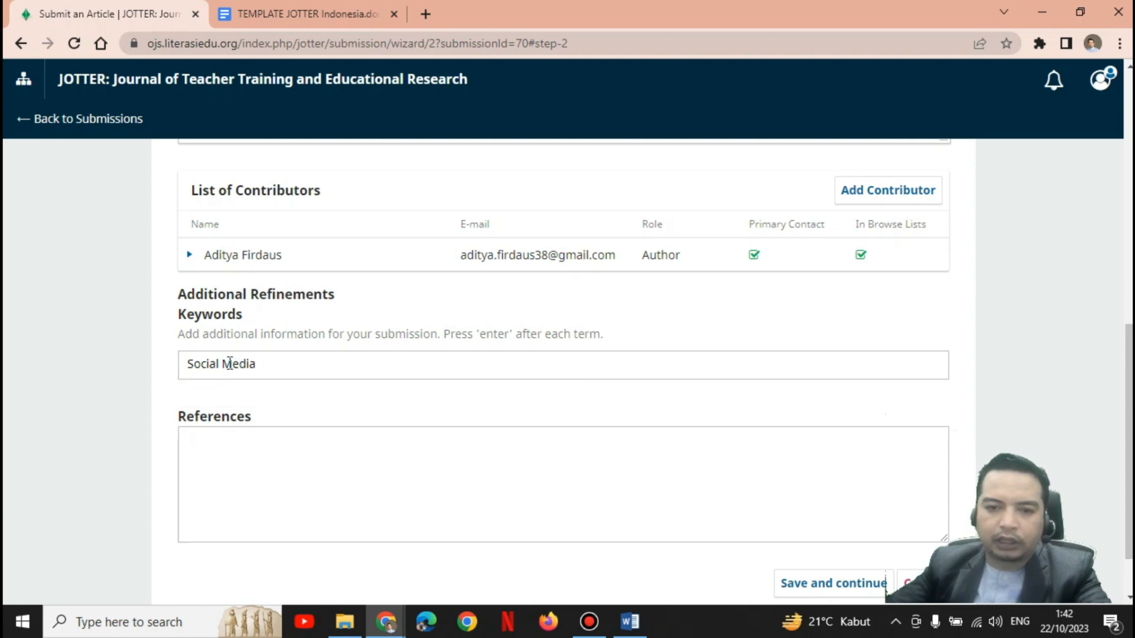
left_click(276, 367)
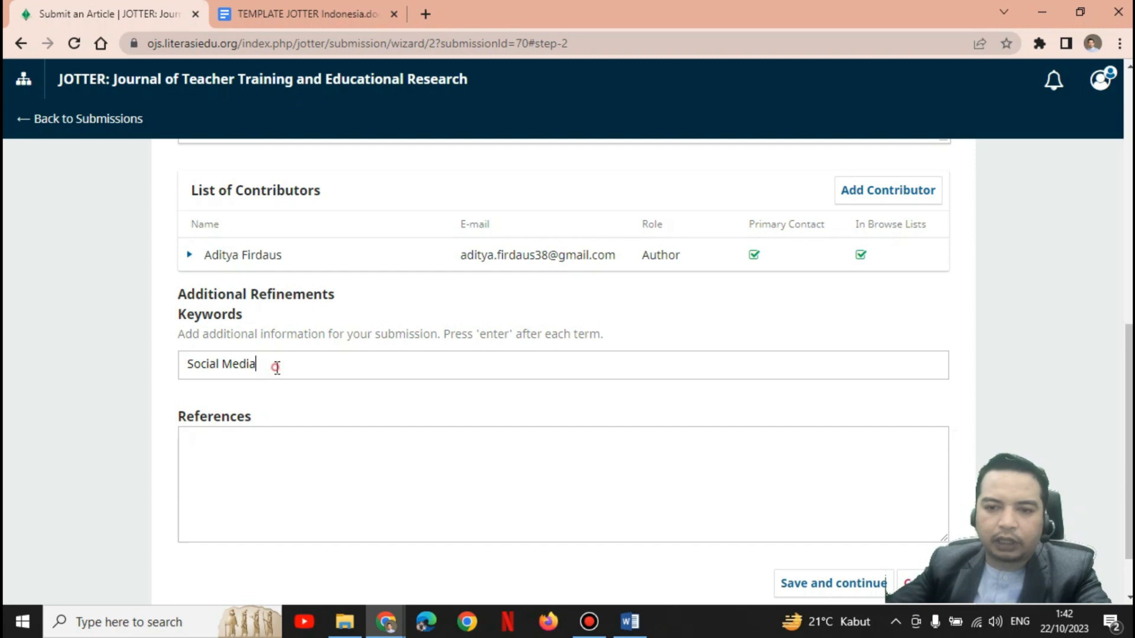
key("Return")
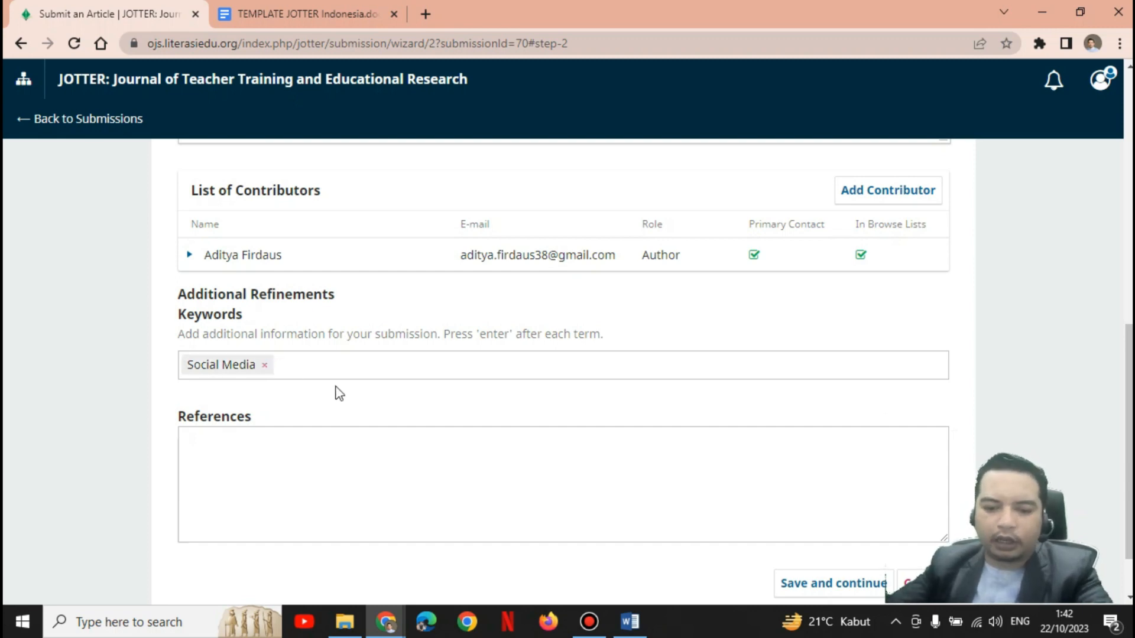
Copy the keyword "Moderation" from the Word manuscript and add it as a second Keywords term in Chrome
key("alt+Tab")
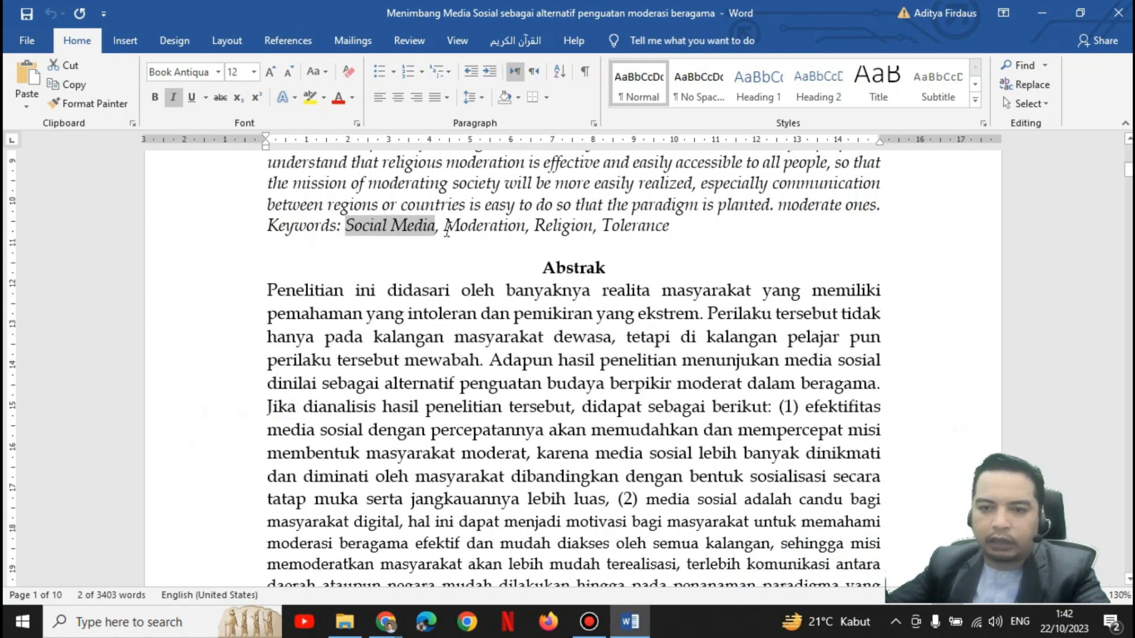
left_click_drag(446, 227, 527, 217)
key("ctrl+c")
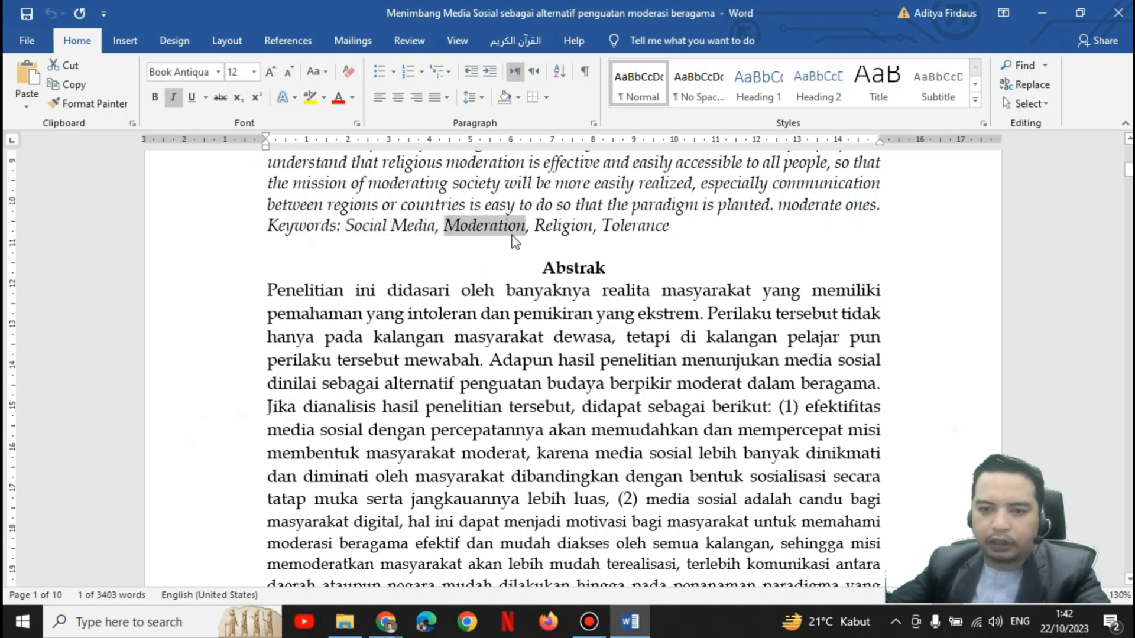
key("alt+Tab")
key("ctrl+v")
key("Return")
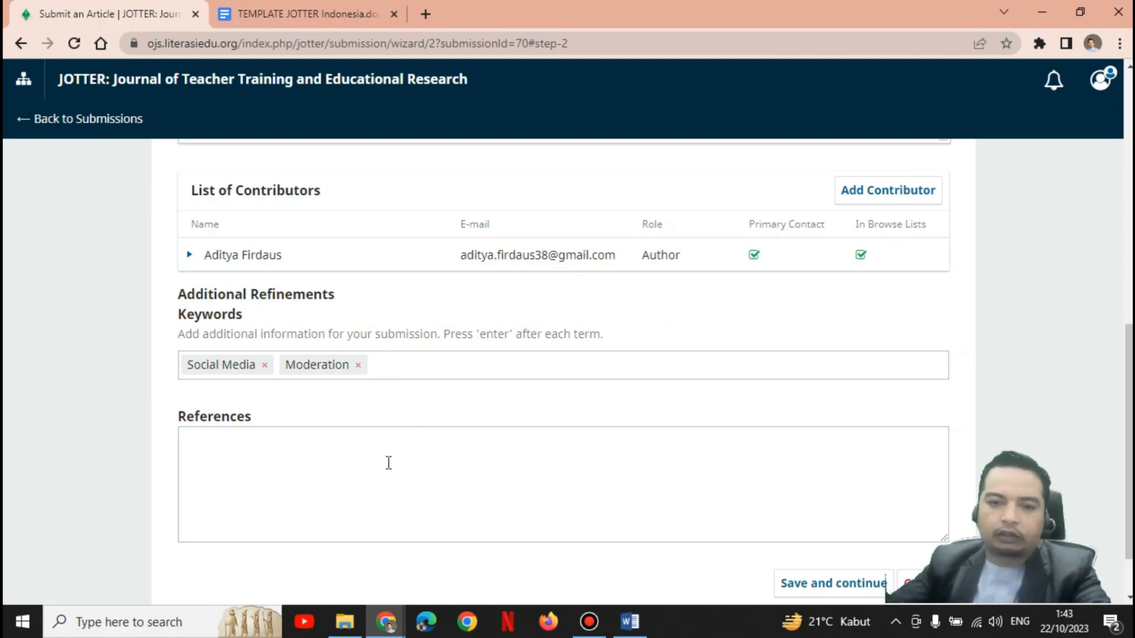
Copy the reference list at the end of the Word manuscript into the submission's References field in Chrome
key("alt+Tab")
left_click_drag(1129, 171, 1129, 567)
scroll(704, 431, "up", 9)
scroll(282, 299, "up", 6)
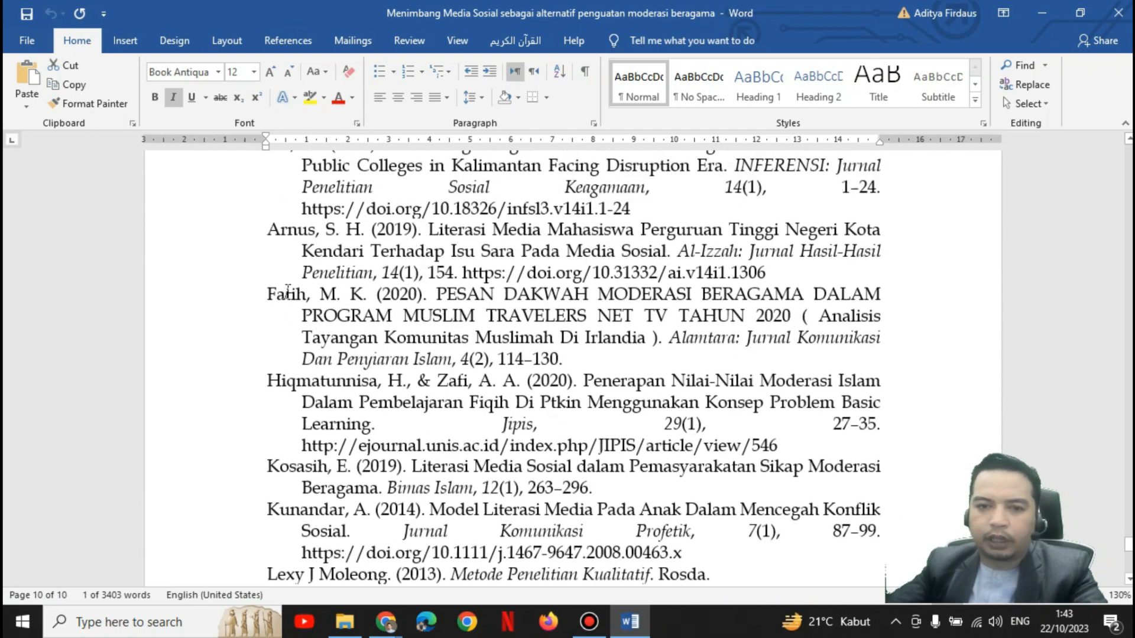
left_click_drag(269, 339, 689, 441)
key("ctrl+c")
key("alt+Tab")
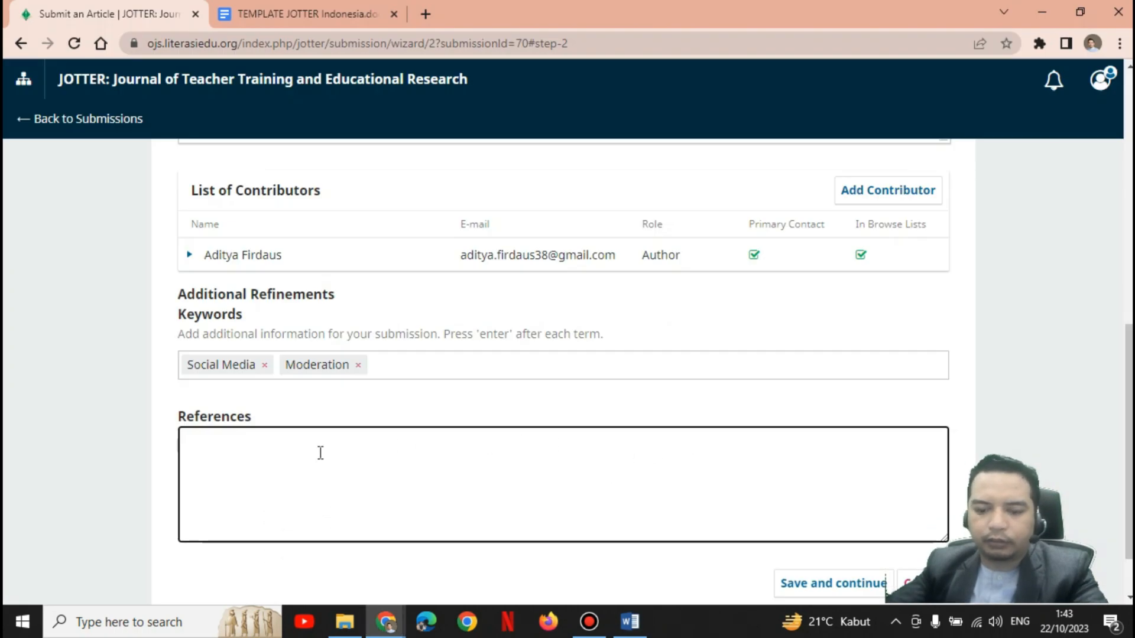
key("ctrl+v")
scroll(527, 487, "up", 10)
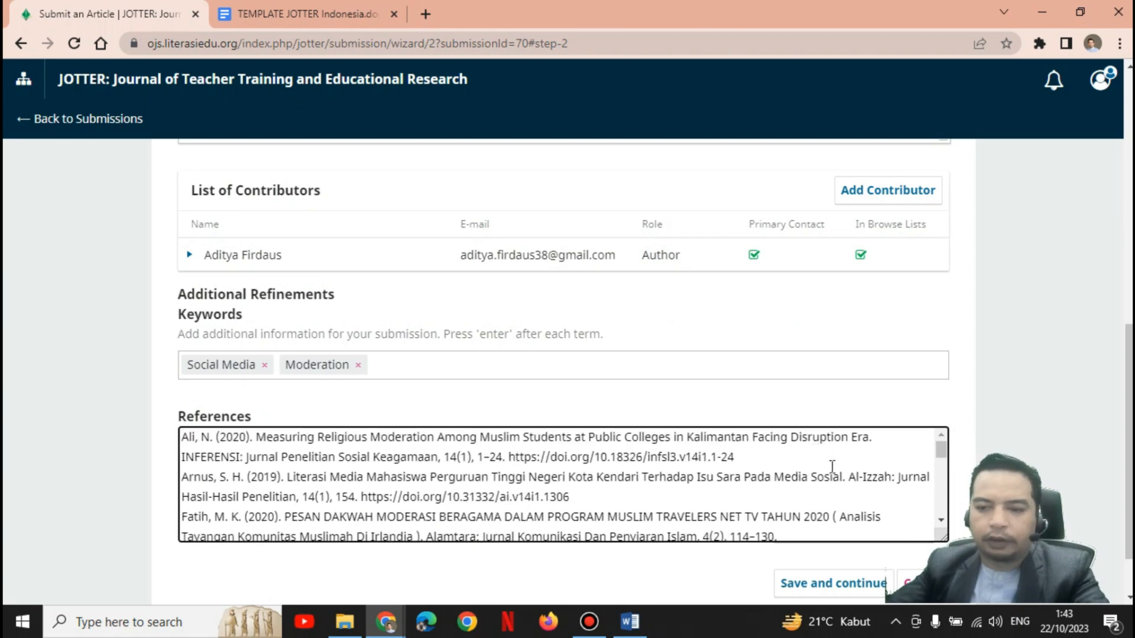
Save the metadata and continue, then finish the submission and confirm sending the article to the journal
scroll(832, 467, "down", 3)
scroll(1031, 363, "down", 1)
left_click(828, 510)
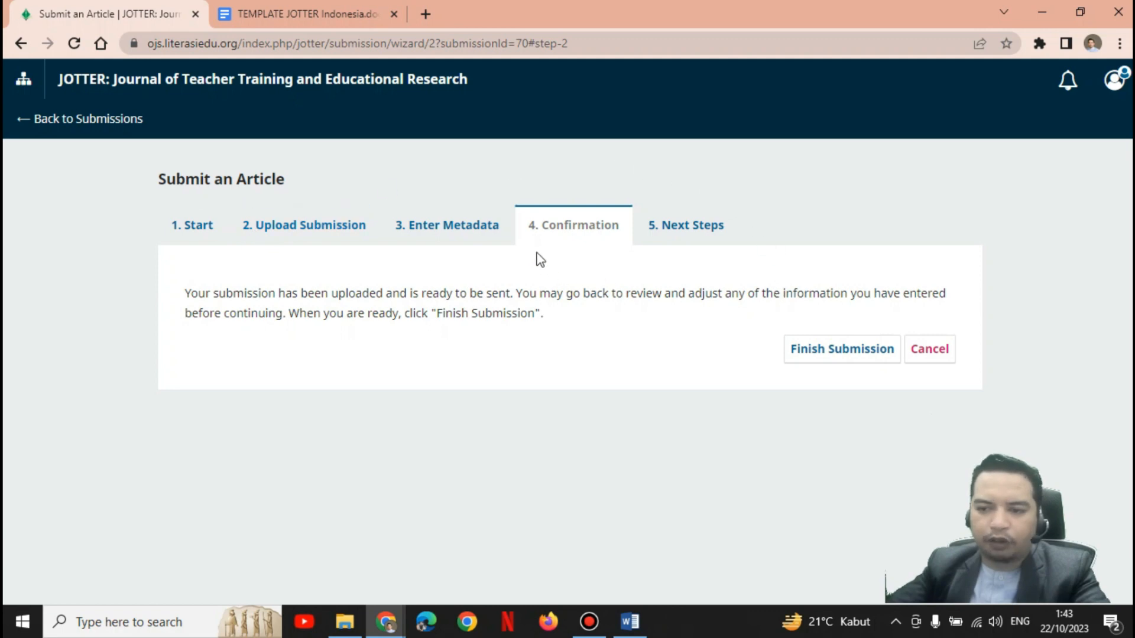
left_click(845, 350)
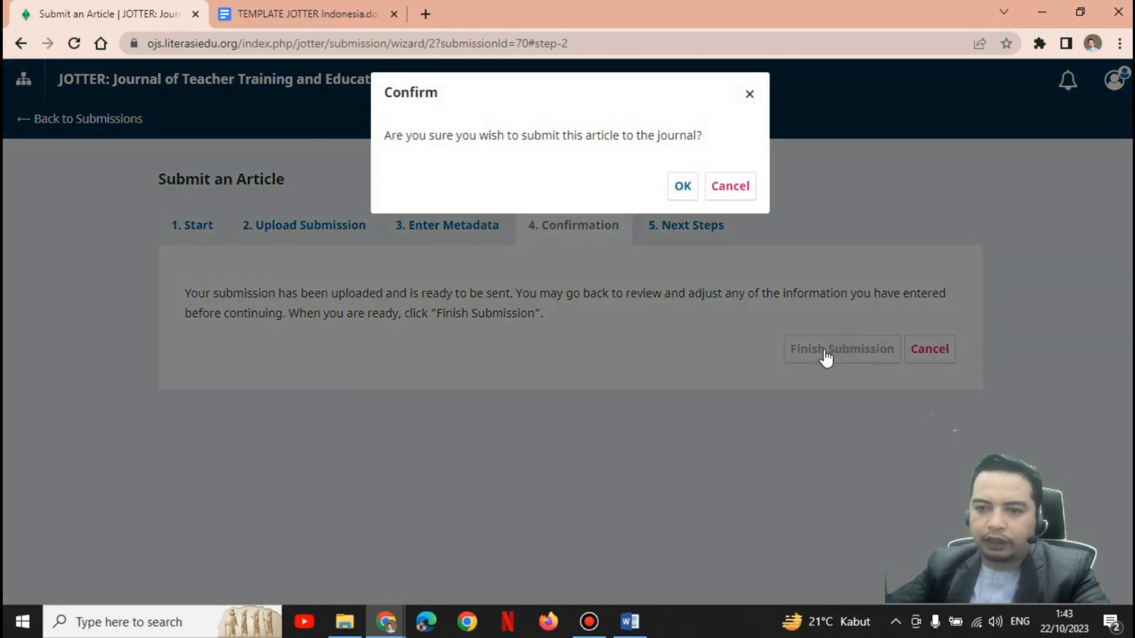
left_click(679, 187)
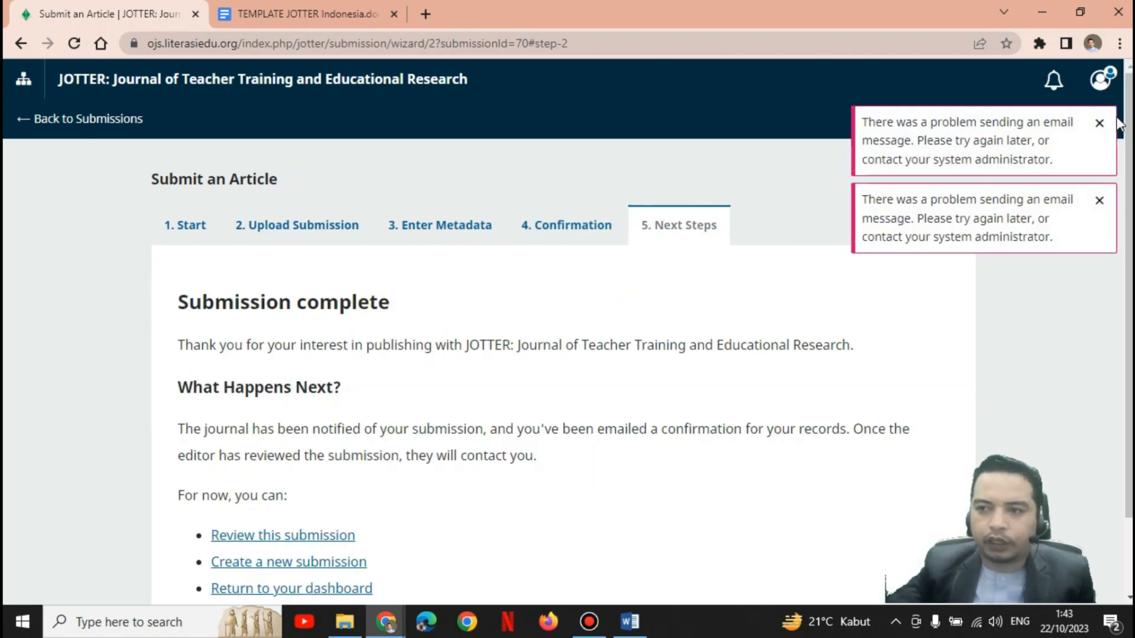
Dismiss both email notifications and open the submitted article for review from the Next Steps stage
left_click(1099, 130)
left_click(1098, 135)
scroll(519, 326, "down", 2)
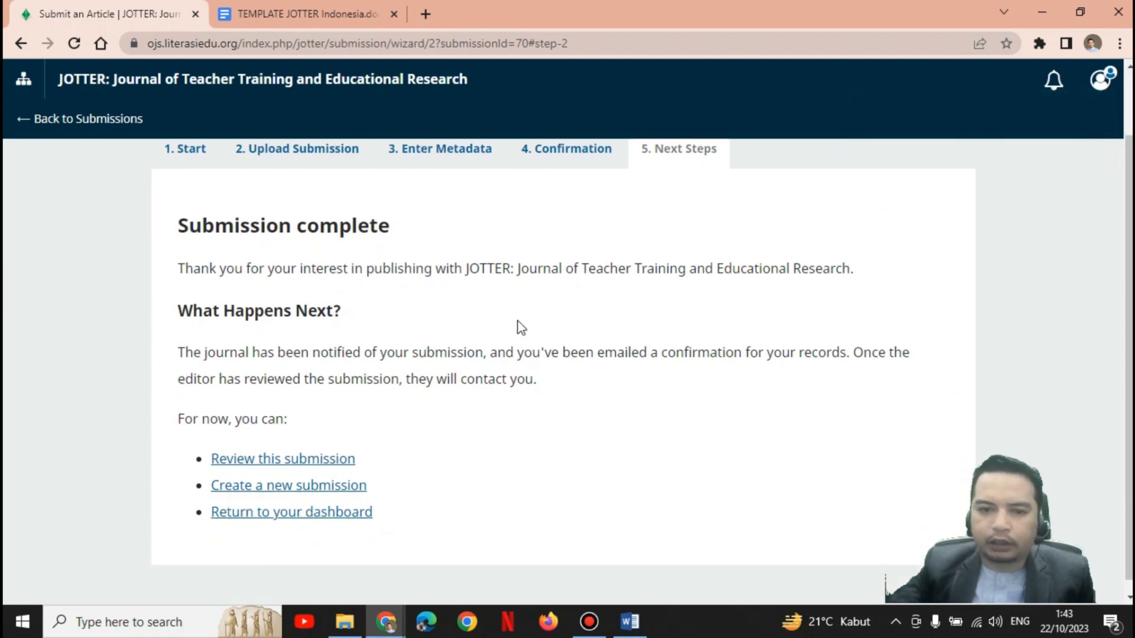
scroll(453, 343, "up", 1)
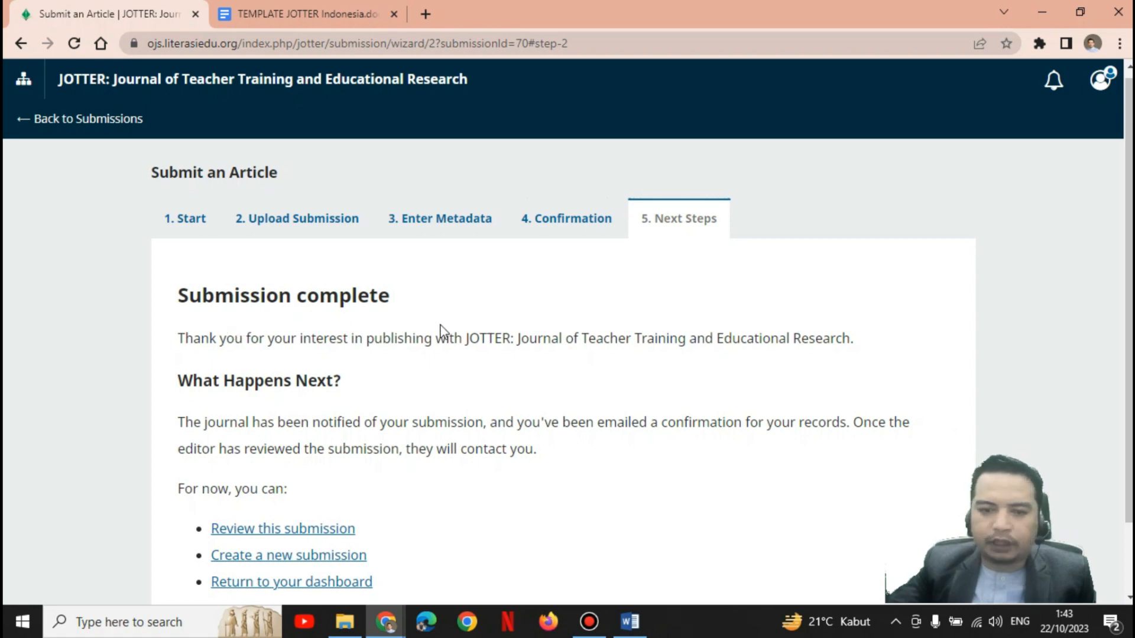
left_click(324, 529)
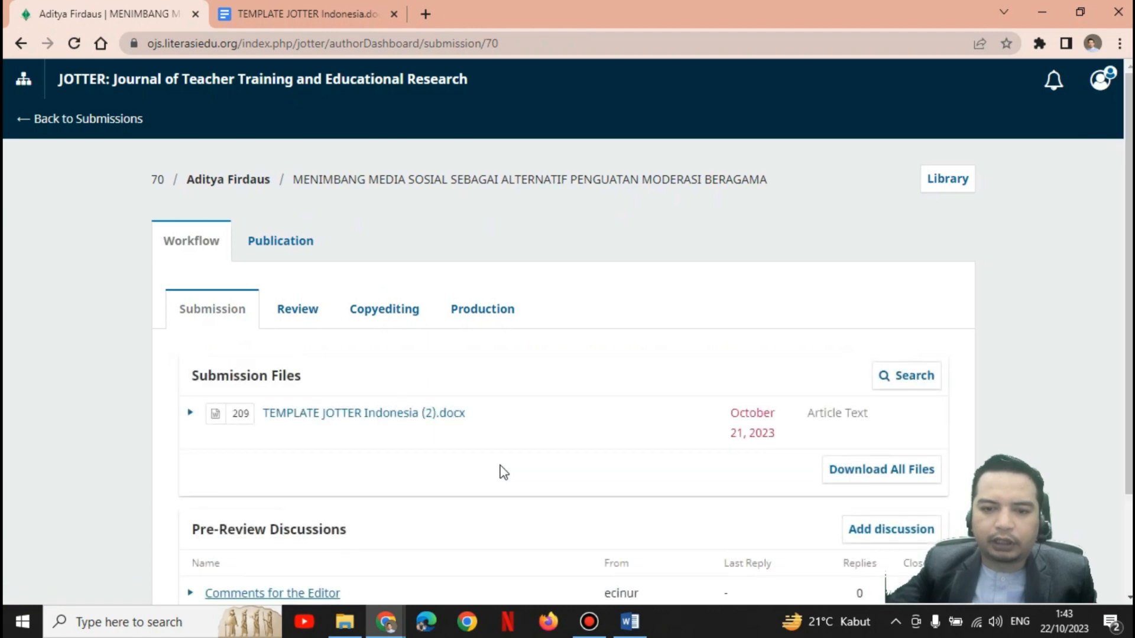
Go back to the submissions list and look through Archives and My Queue
left_click(81, 126)
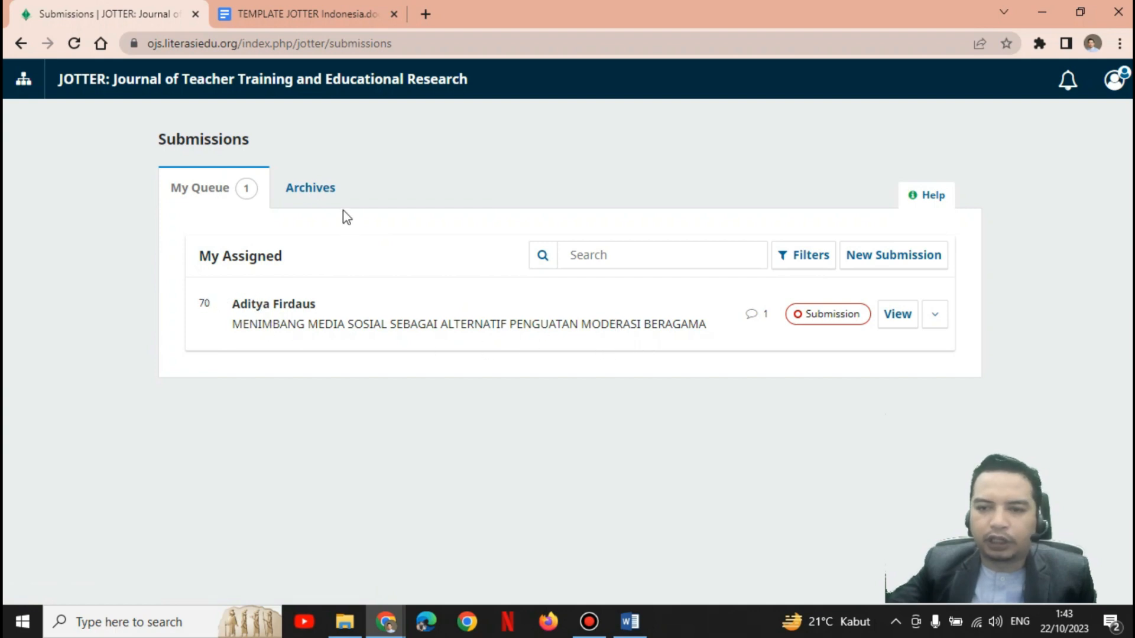
left_click(325, 189)
left_click(247, 191)
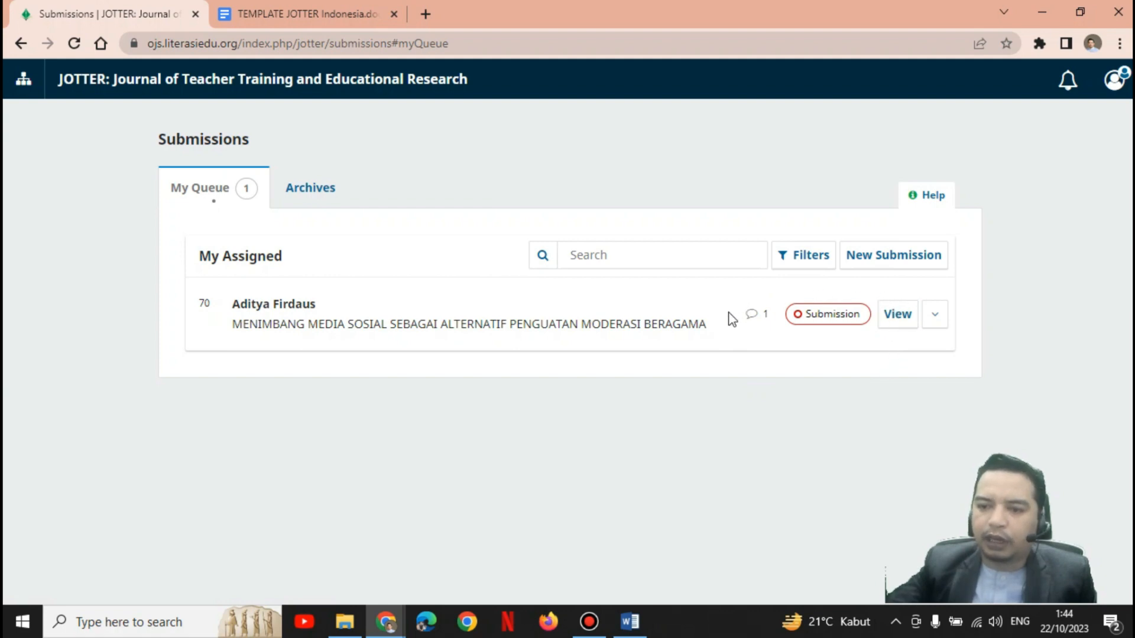
View the submission from My Queue, examine its files and pre-review discussions, and return to the submissions list
left_click(898, 319)
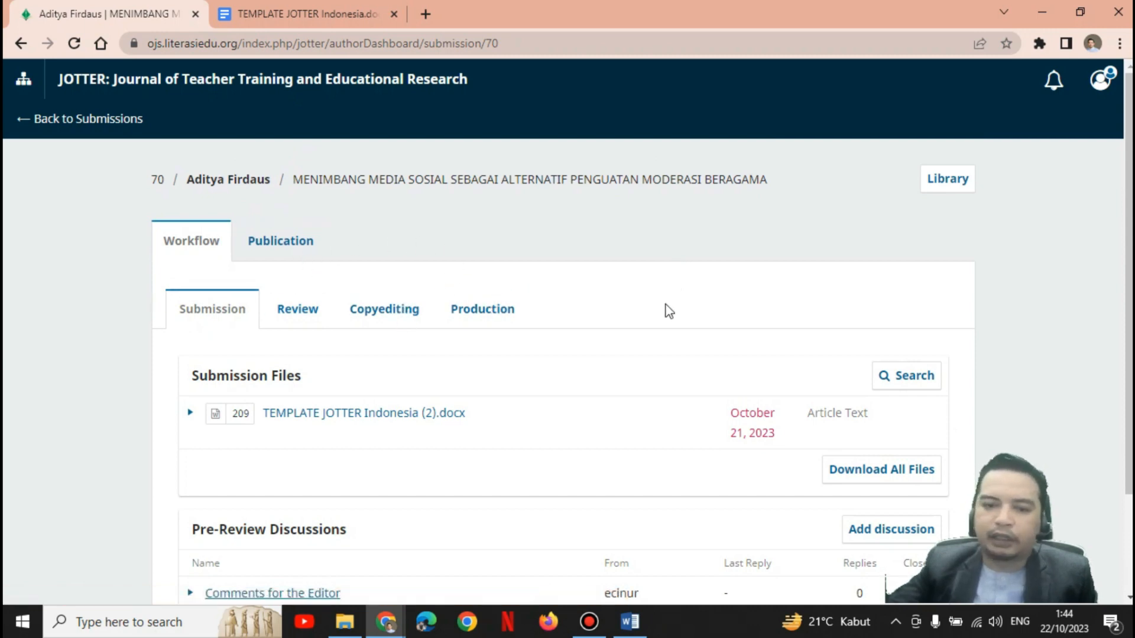
scroll(679, 351, "down", 2)
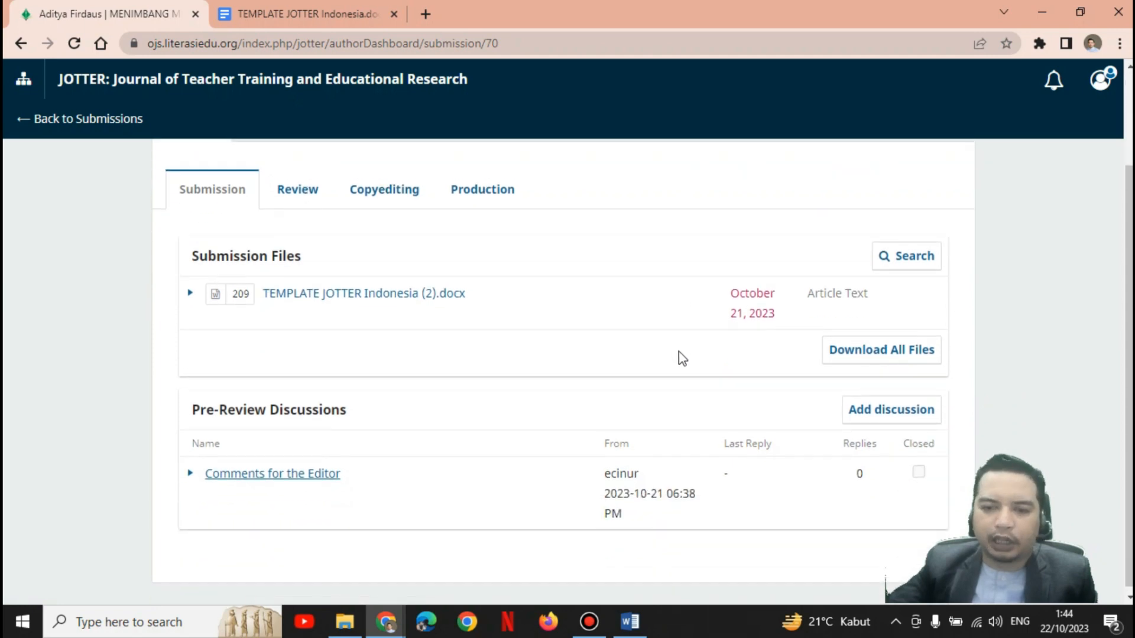
scroll(678, 351, "up", 2)
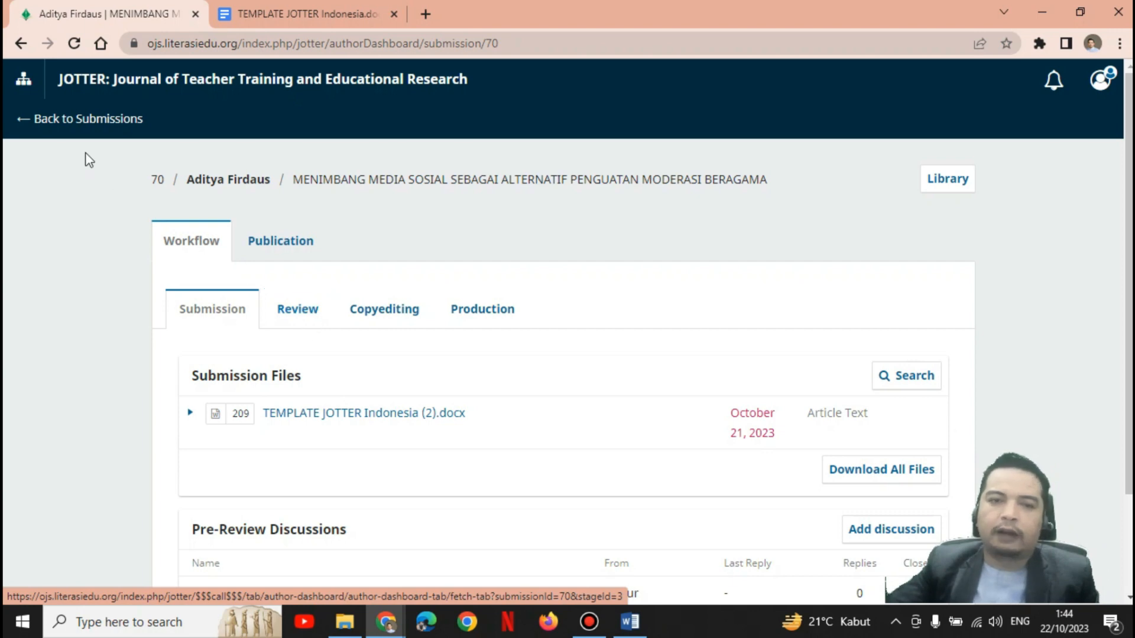
left_click(77, 123)
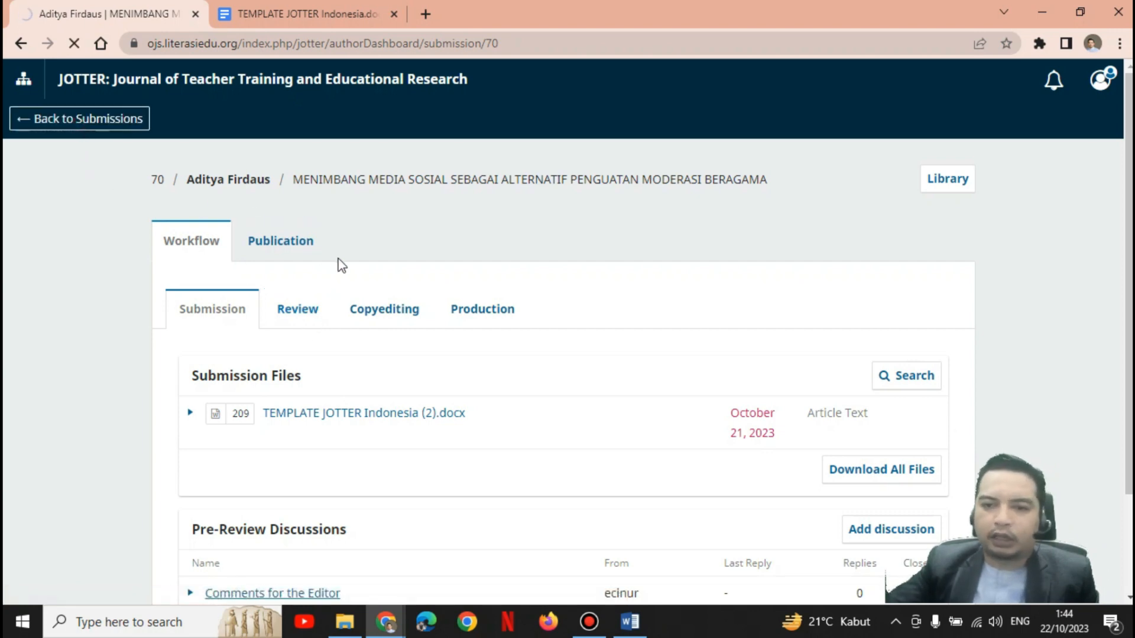